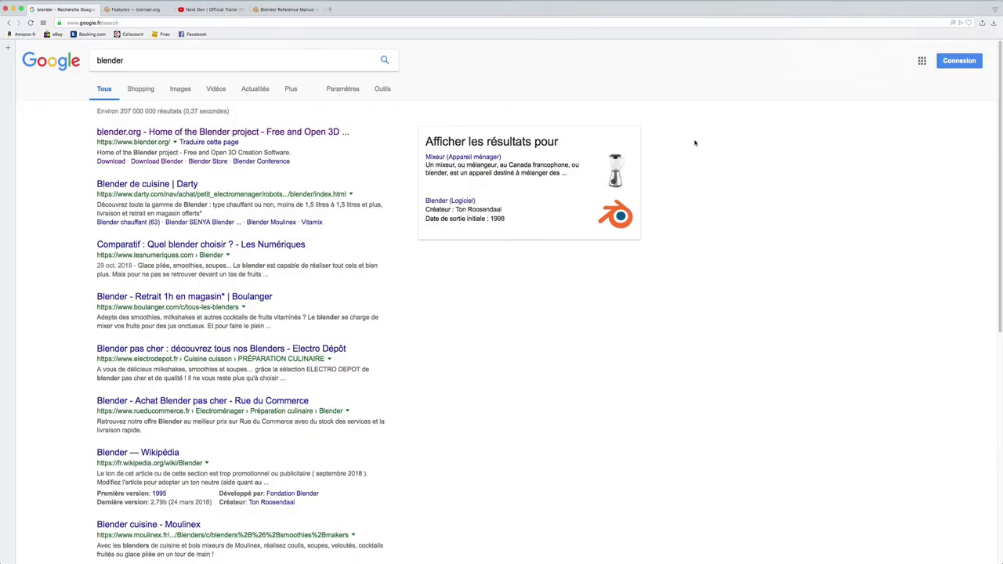
# Open the official blender.org result from the Google search for blender.
pyautogui.click(137, 63)
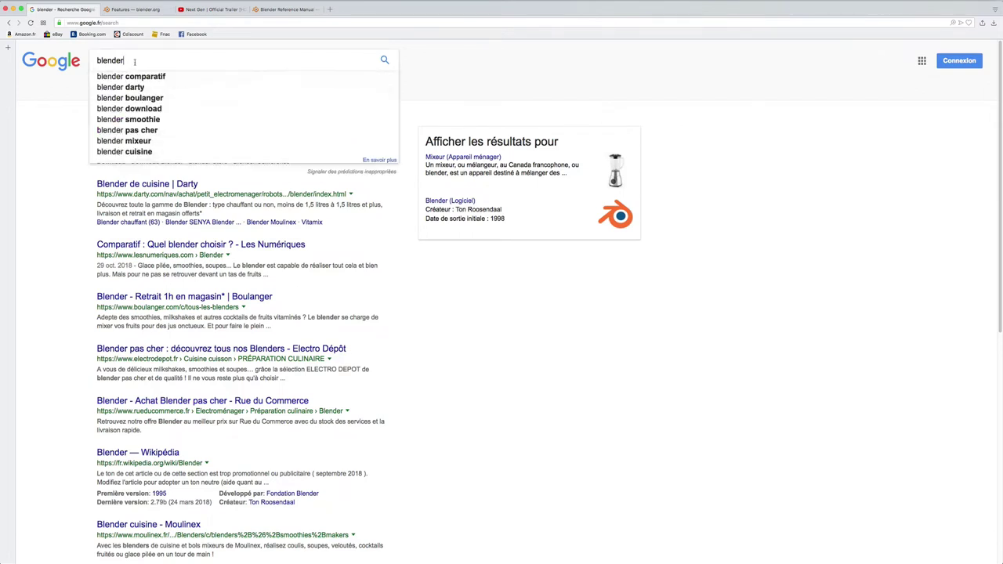
pyautogui.click(54, 93)
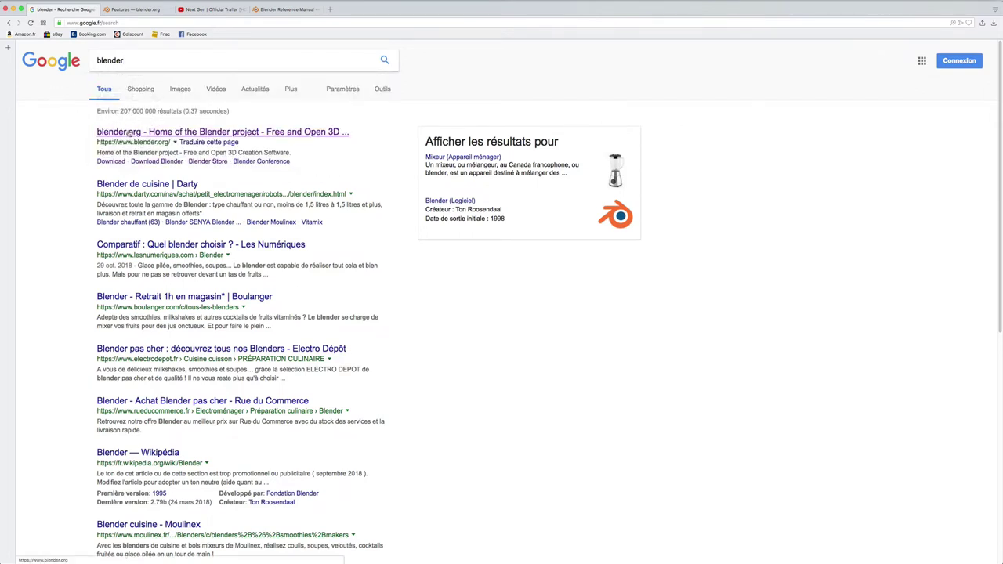
pyautogui.click(128, 132)
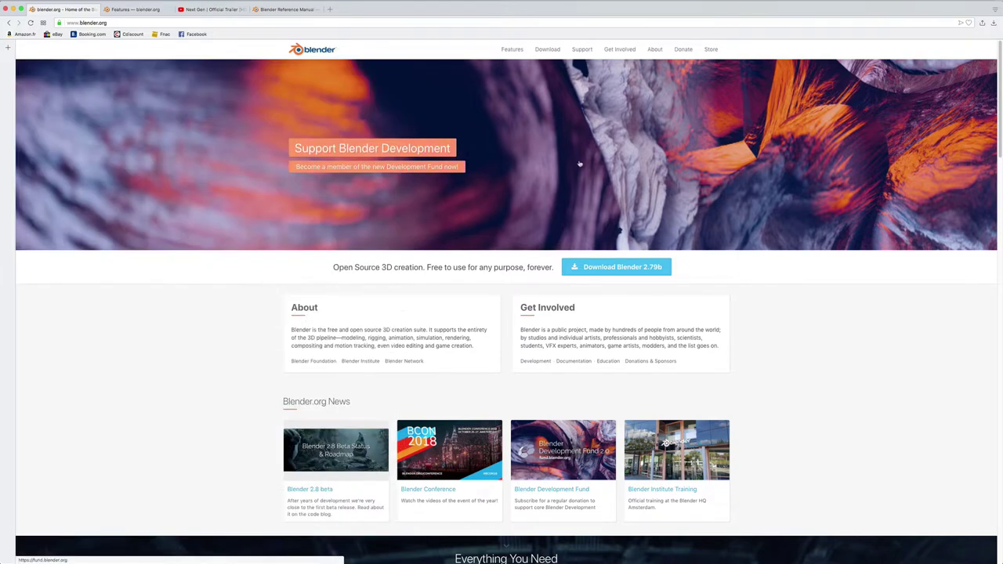
# Browse the blender.org home page's About, News and Everything You Need sections, then go to Features.
pyautogui.scroll(-2, 578, 162)
pyautogui.scroll(-3, 580, 163)
pyautogui.scroll(-3, 580, 163)
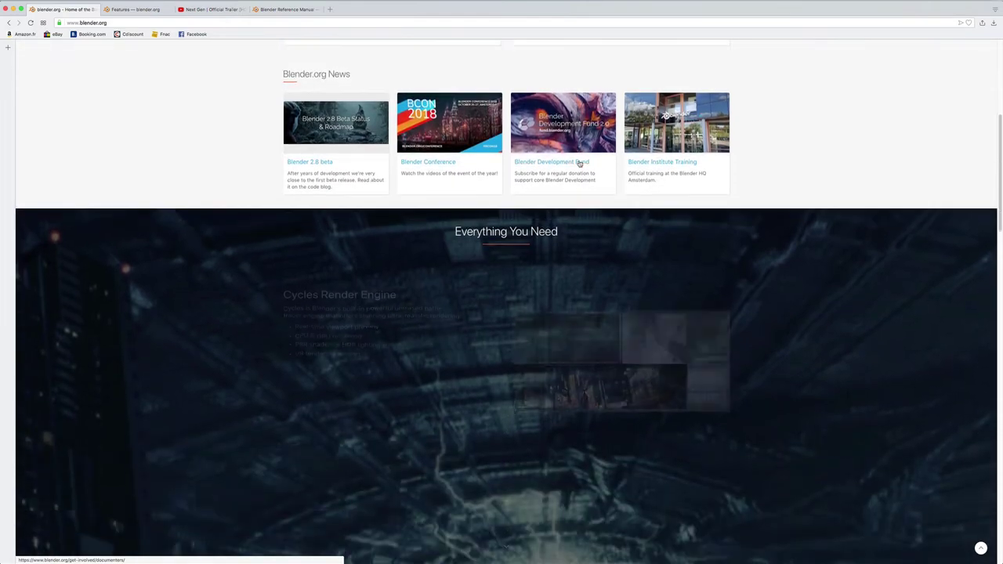
pyautogui.scroll(-3, 580, 163)
pyautogui.scroll(2, 580, 163)
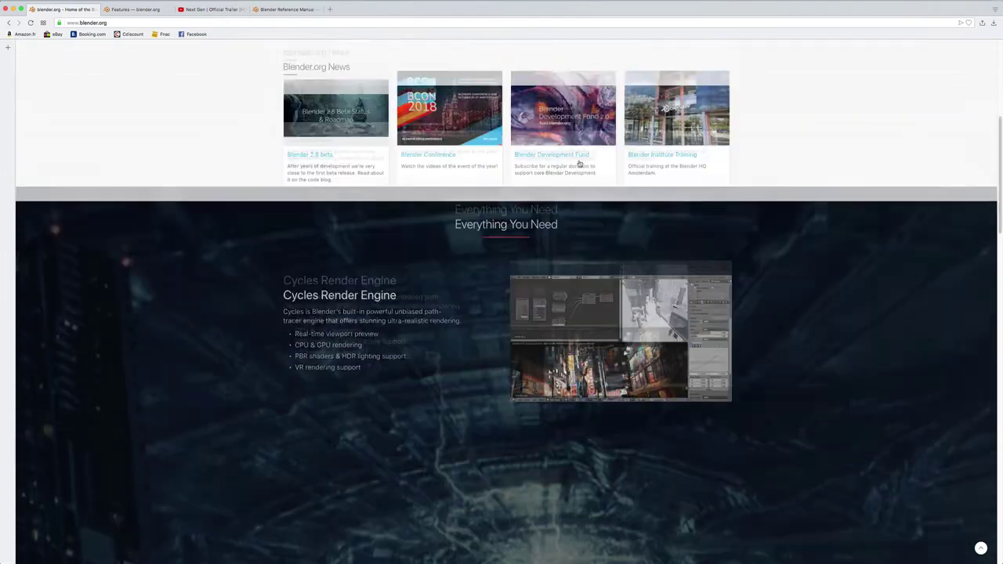
pyautogui.scroll(2, 580, 163)
pyautogui.scroll(2, 579, 163)
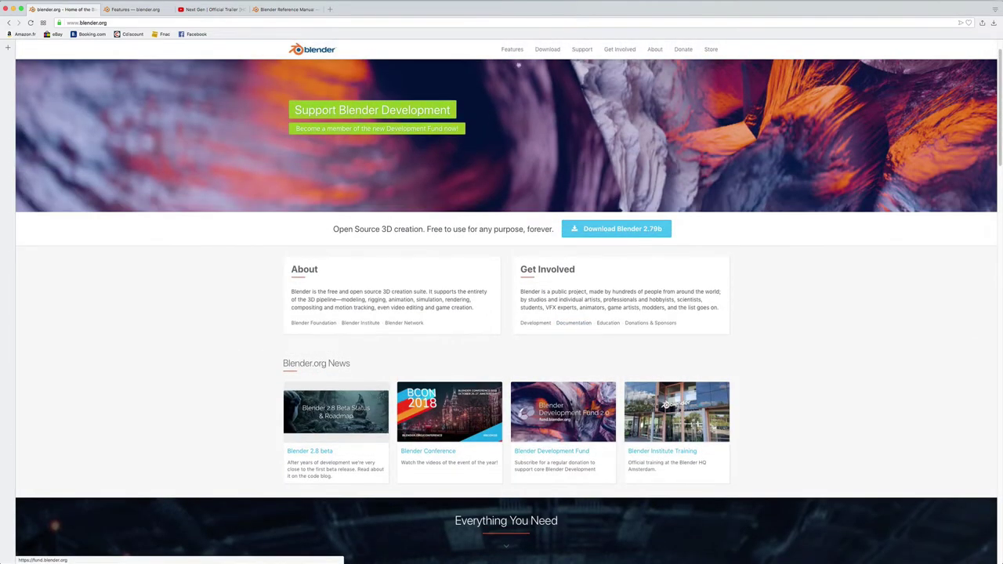
pyautogui.click(512, 49)
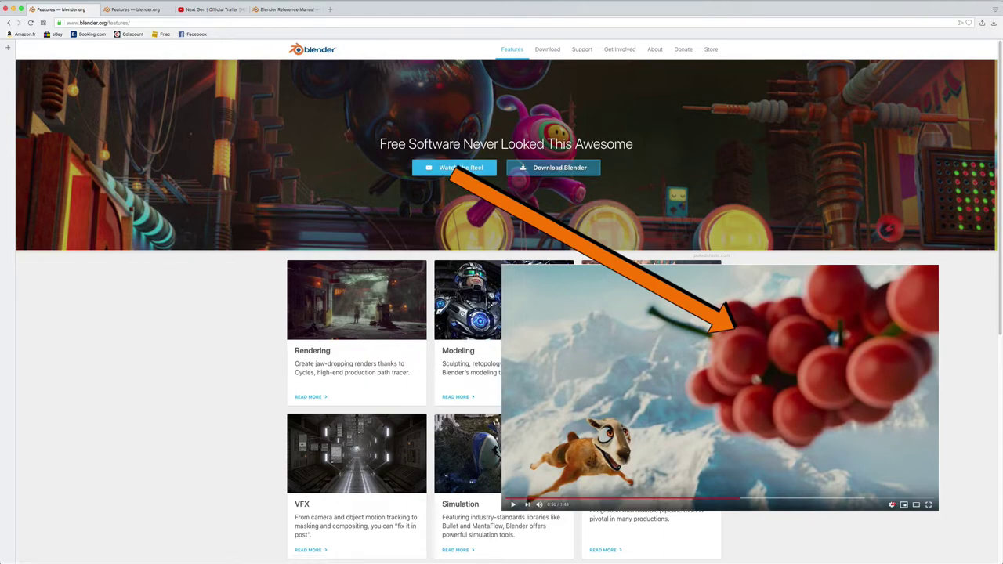
# Browse the Features page cards, then go to the Download page offering Blender 2.79b for macOS.
pyautogui.scroll(-2, 721, 241)
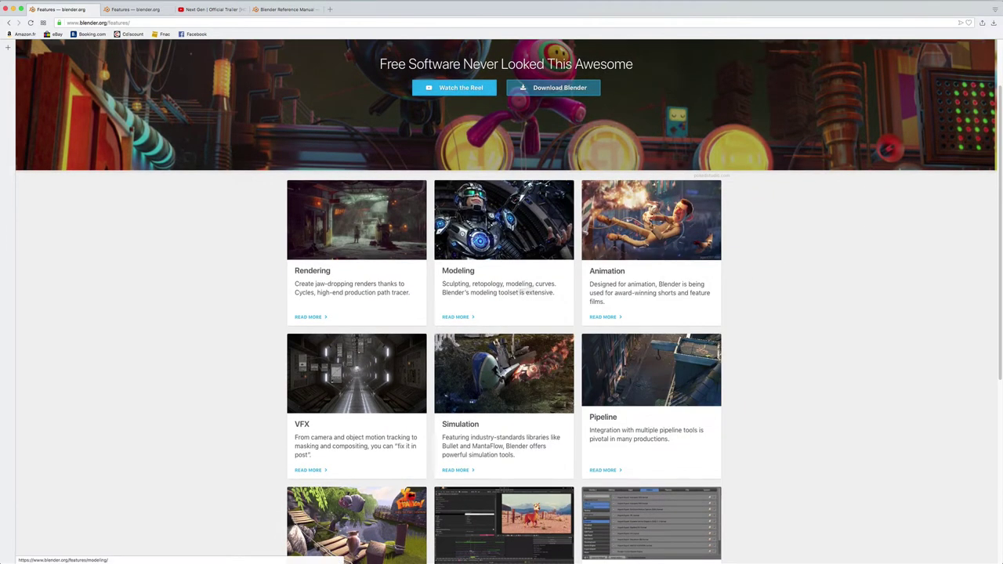
pyautogui.scroll(2, 722, 241)
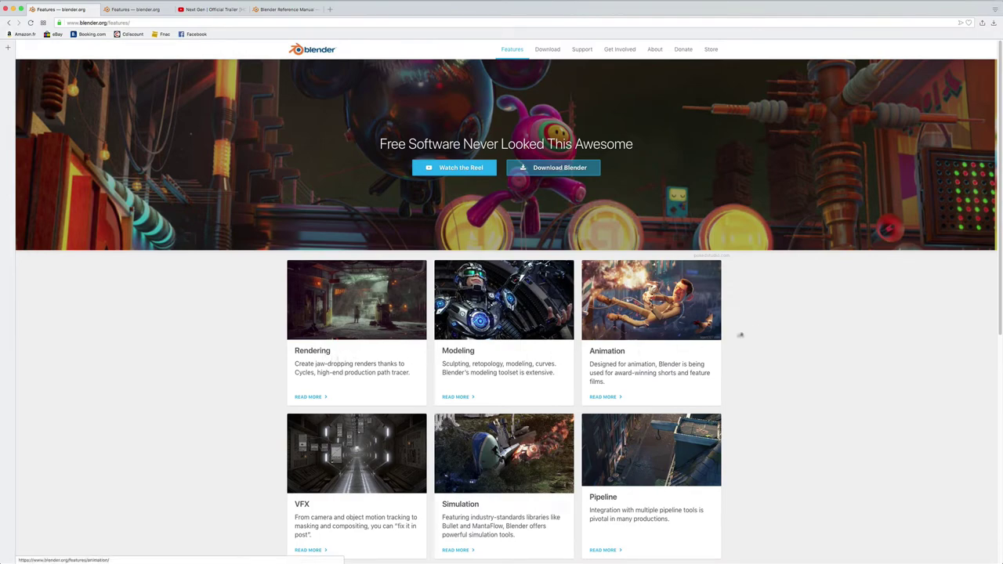
pyautogui.scroll(-2, 757, 329)
pyautogui.scroll(-2, 758, 329)
pyautogui.scroll(-3, 759, 318)
pyautogui.scroll(-2, 759, 317)
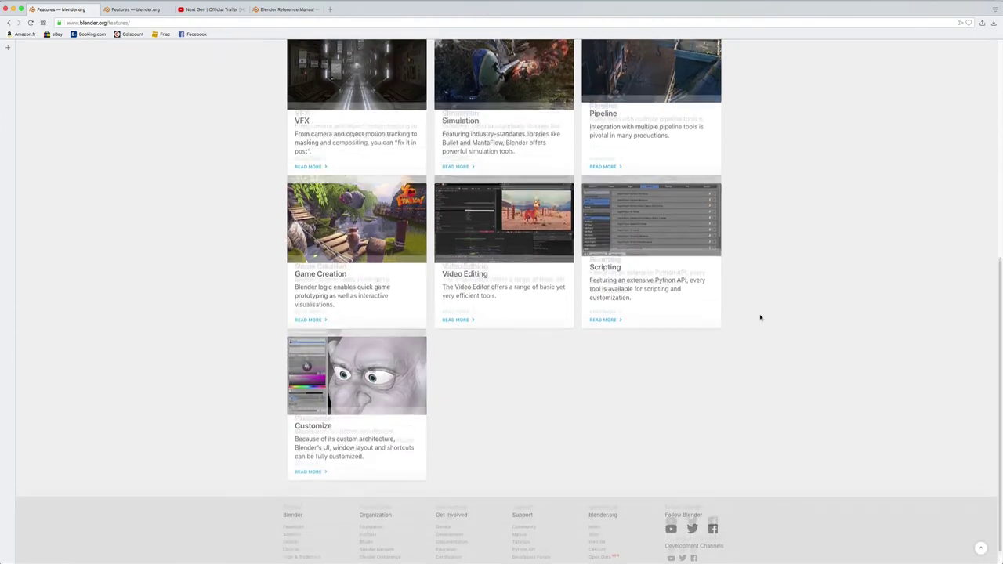
pyautogui.scroll(6, 758, 317)
pyautogui.scroll(3, 758, 318)
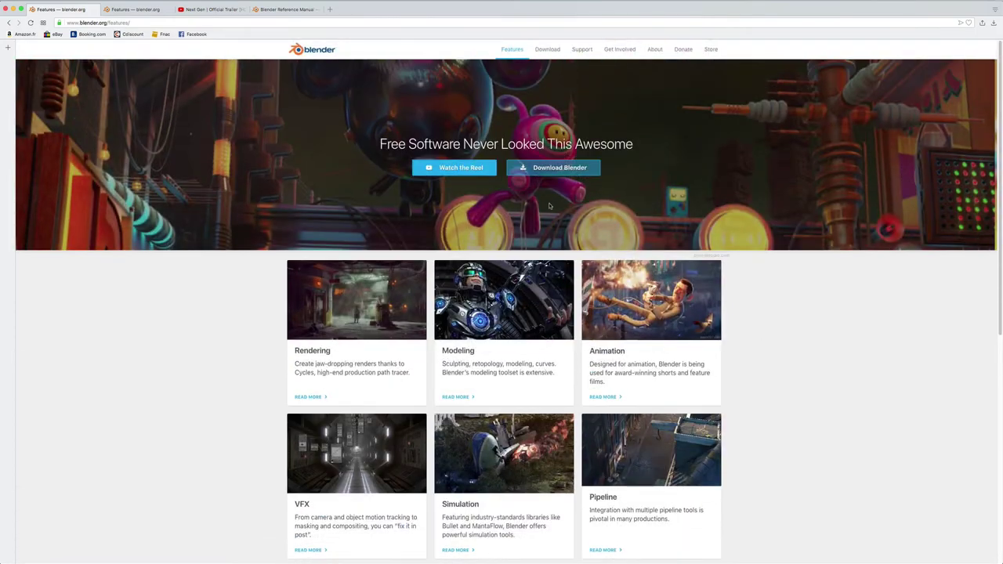
pyautogui.click(548, 52)
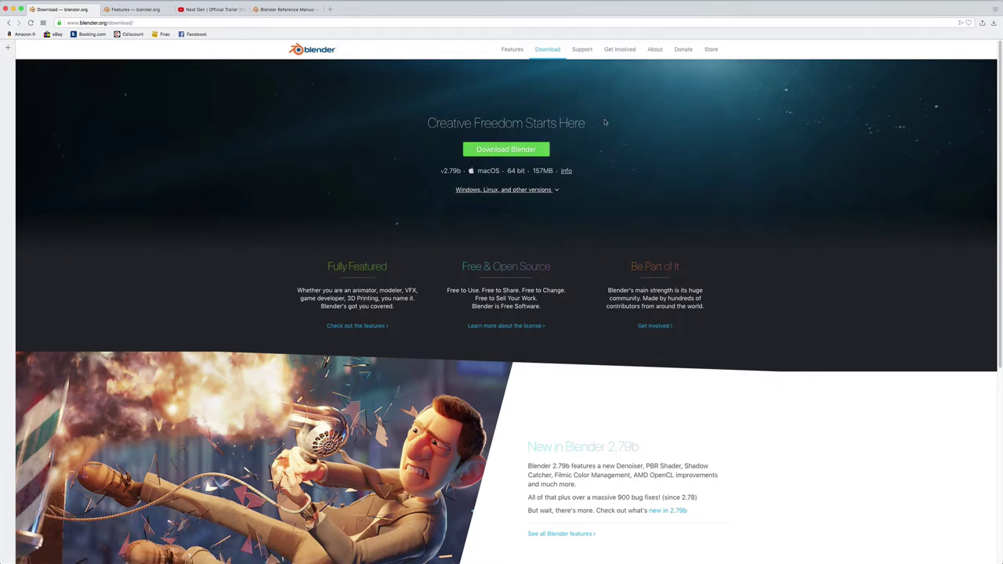
# Look at Support, return to Download, and follow the Latest Experimental Builds link.
pyautogui.click(582, 50)
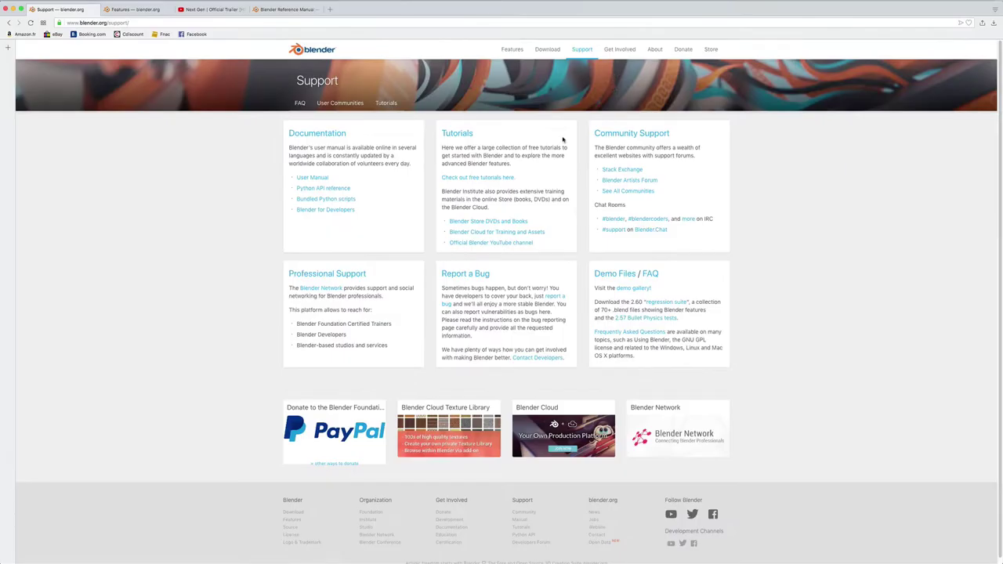
pyautogui.click(547, 50)
pyautogui.scroll(-5, 490, 345)
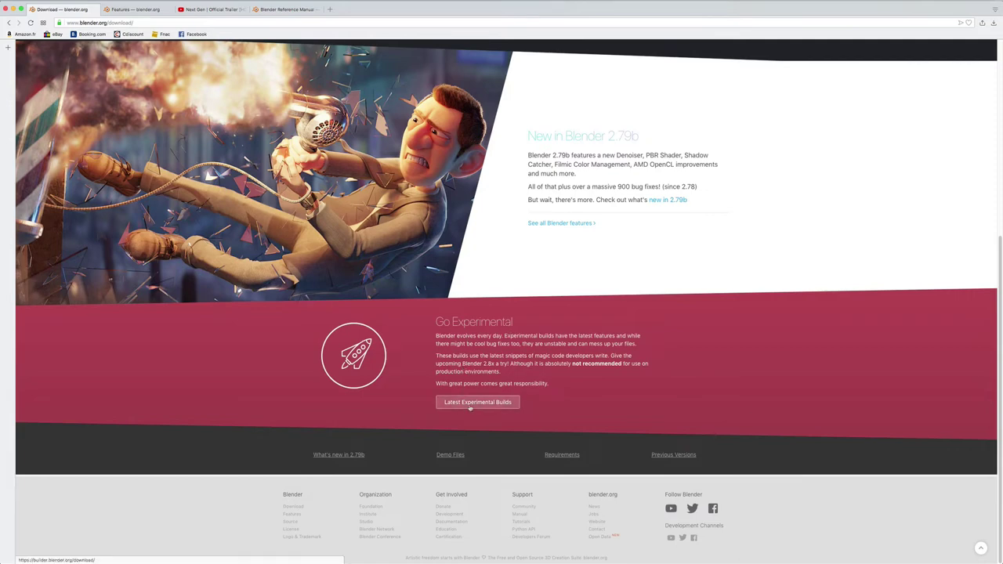
pyautogui.click(488, 406)
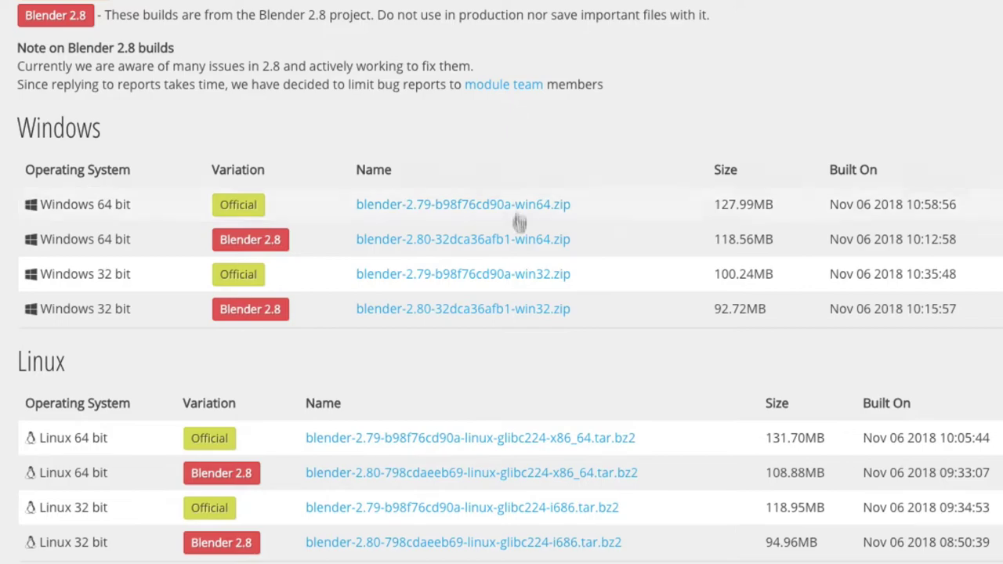
# Review the Windows, Linux and macOS build list, then switch to the Next Gen trailer.
pyautogui.scroll(1, 463, 333)
pyautogui.scroll(-1, 453, 373)
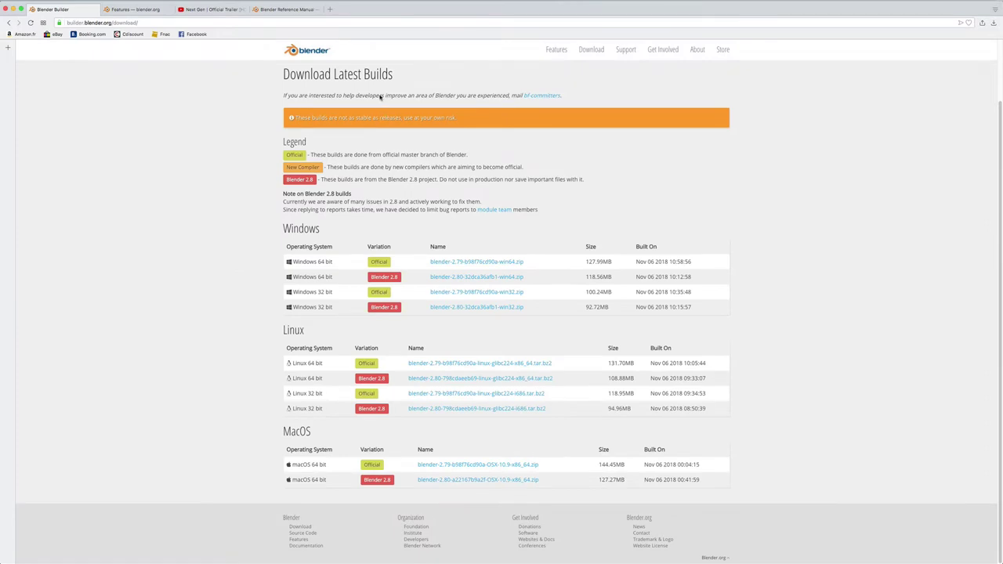
pyautogui.click(227, 9)
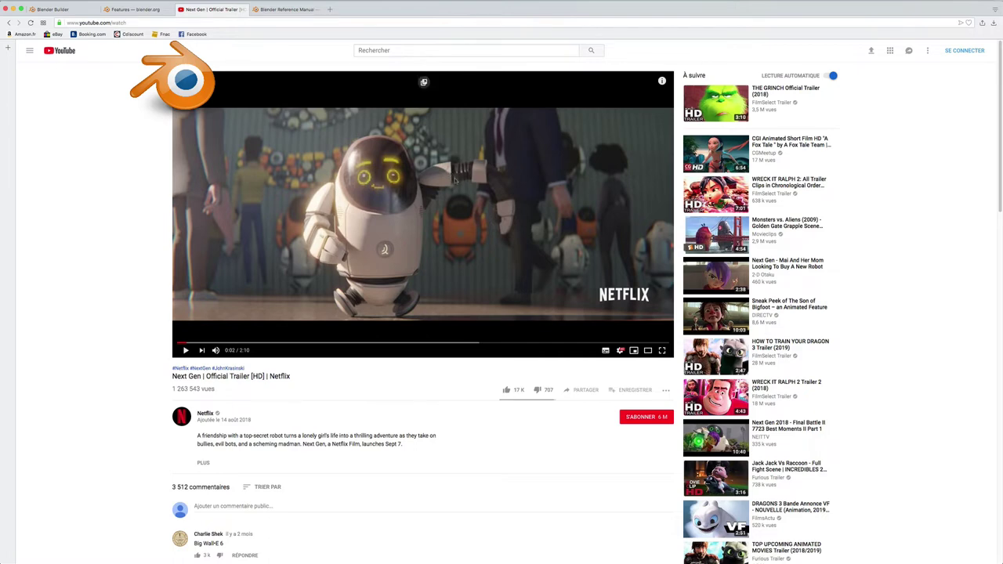
# Switch to the Blender Reference Manual and check its languages, keeping Français.
pyautogui.click(287, 10)
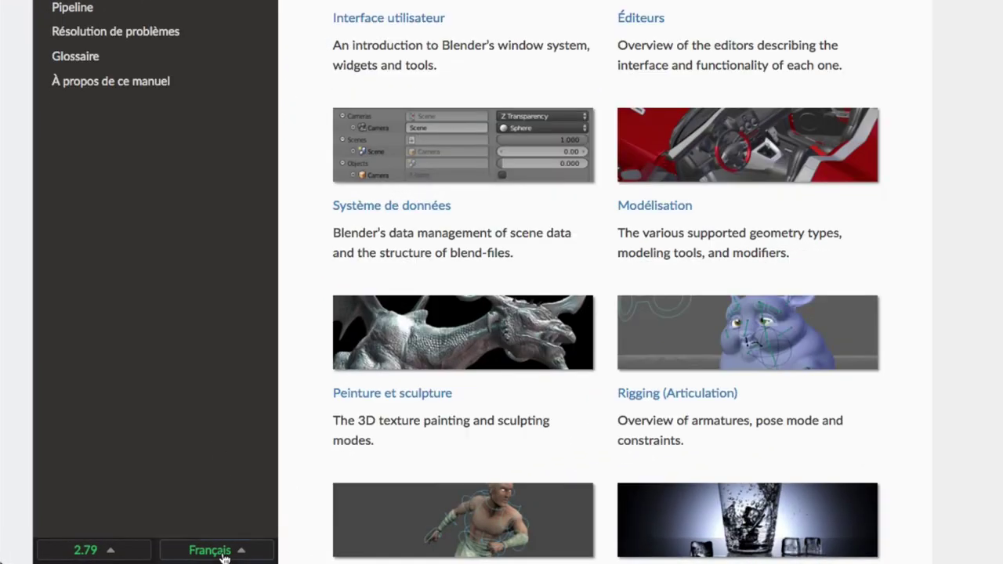
pyautogui.click(220, 552)
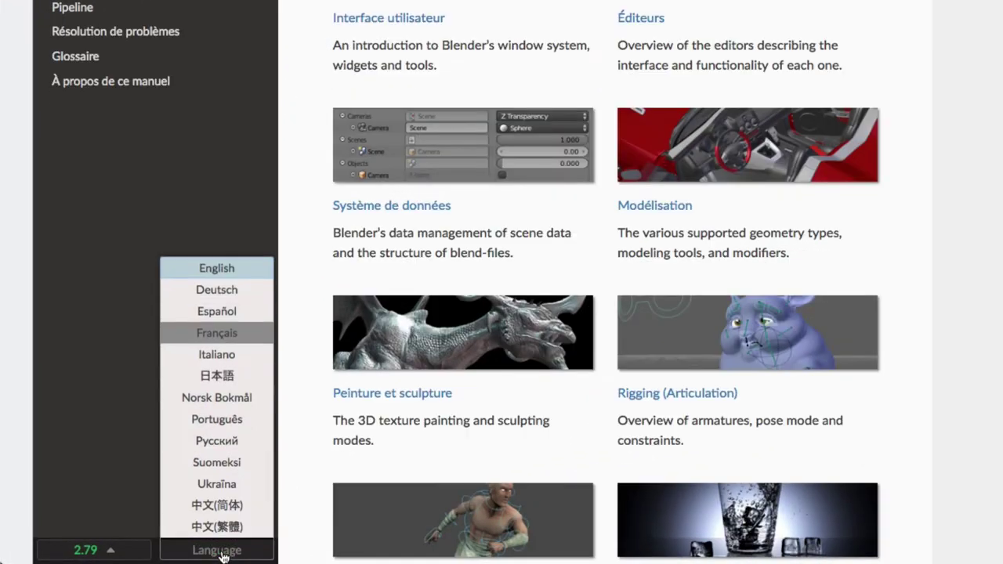
pyautogui.click(216, 332)
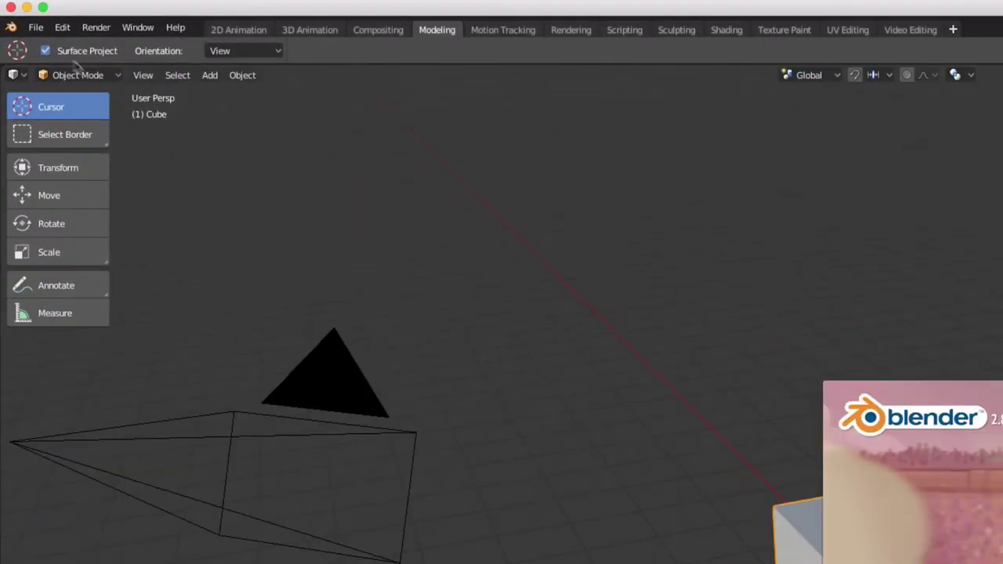
# Show the splash screen, keep the Blender interaction preset, dismiss it and orbit around the cube.
pyautogui.click(12, 29)
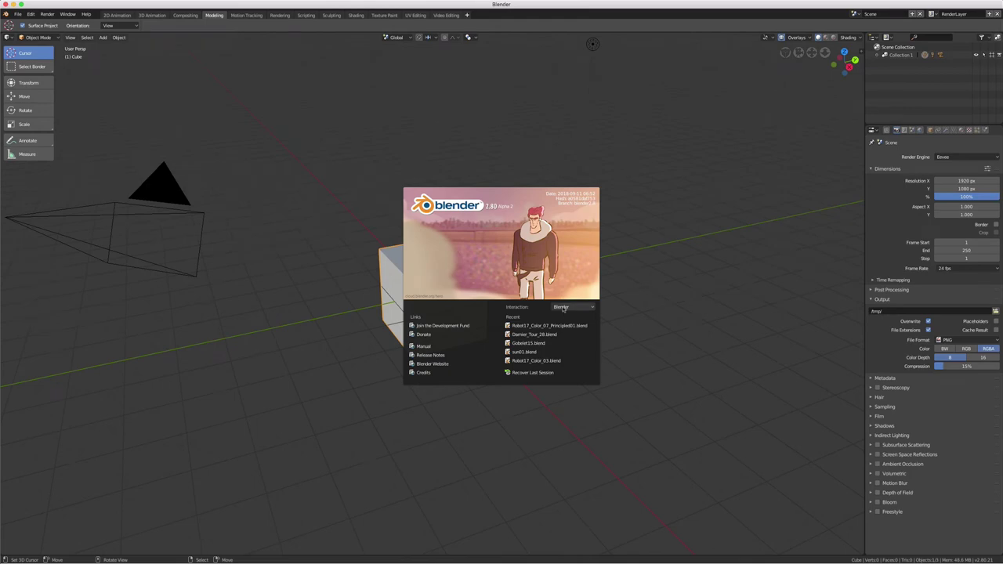
pyautogui.click(564, 307)
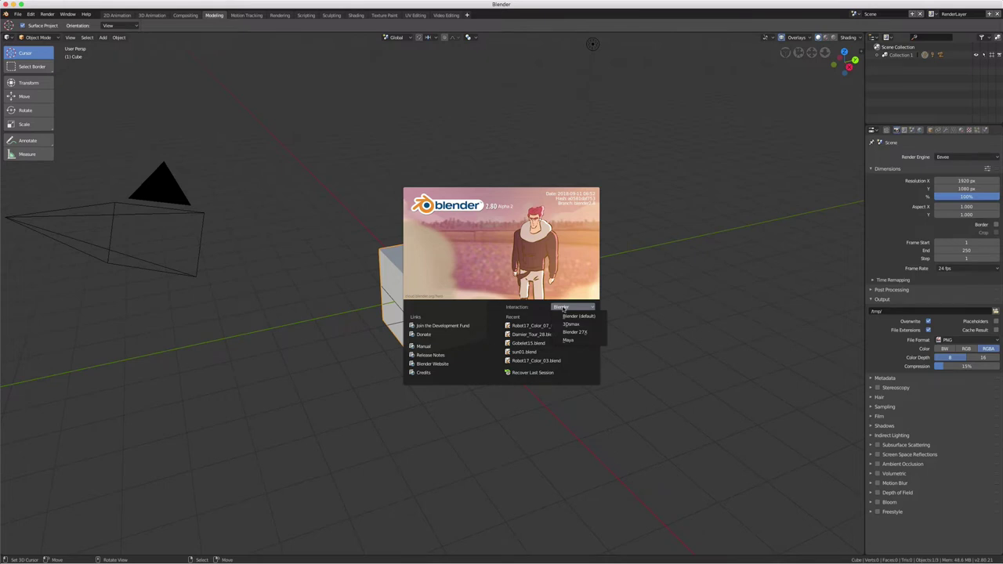
pyautogui.click(572, 316)
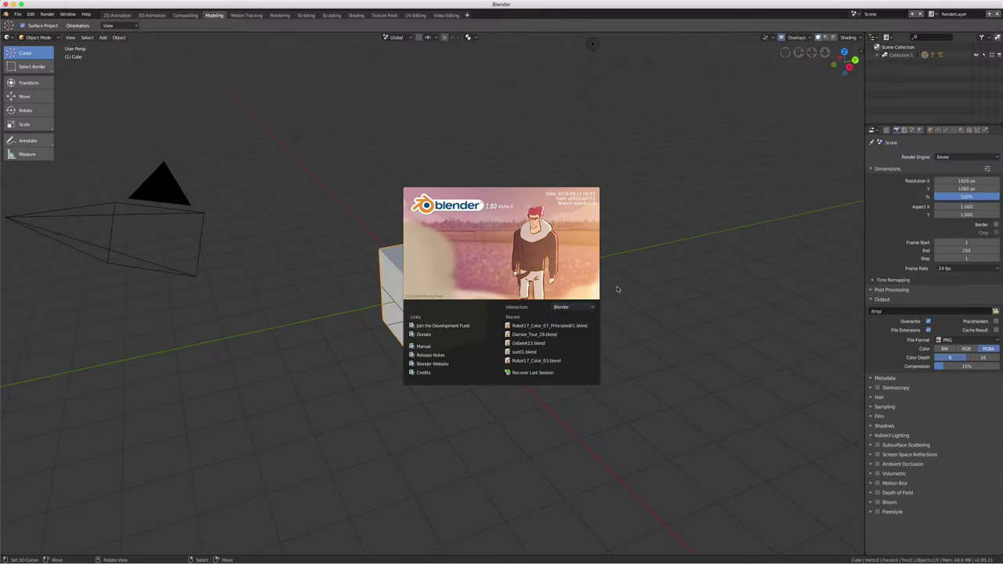
pyautogui.click(618, 276)
pyautogui.moveTo(618, 276)
pyautogui.mouseDown(button='middle')
pyautogui.moveTo(456, 328)
pyautogui.moveTo(448, 315)
pyautogui.mouseUp(button='middle')
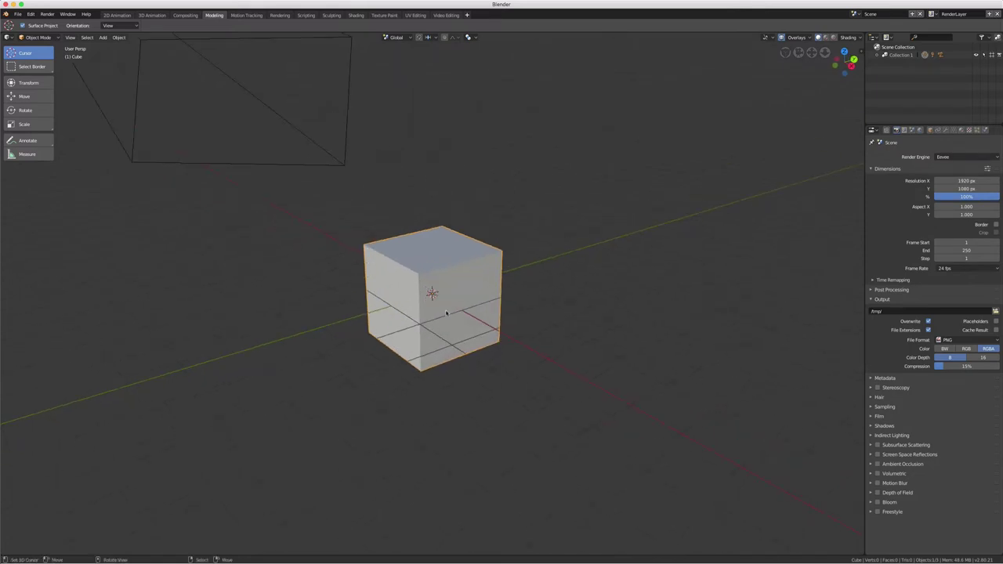
# Zoom the viewport in on the default cube.
pyautogui.scroll(3, 447, 314)
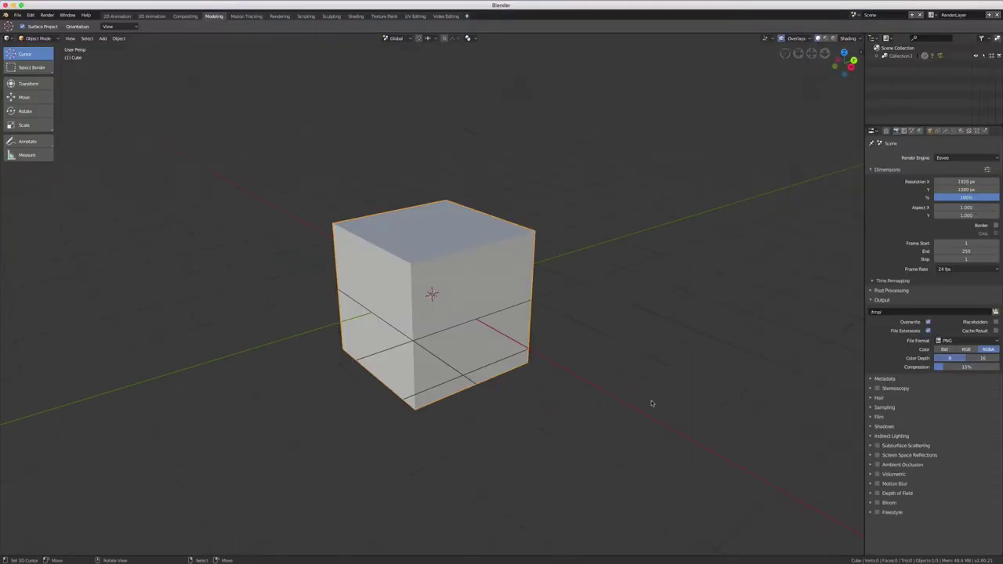
# Tour the 2D Animation, 3D Animation, Compositing and Shading workspaces, then enter Edit Mode in Modeling.
pyautogui.click(119, 15)
pyautogui.click(153, 16)
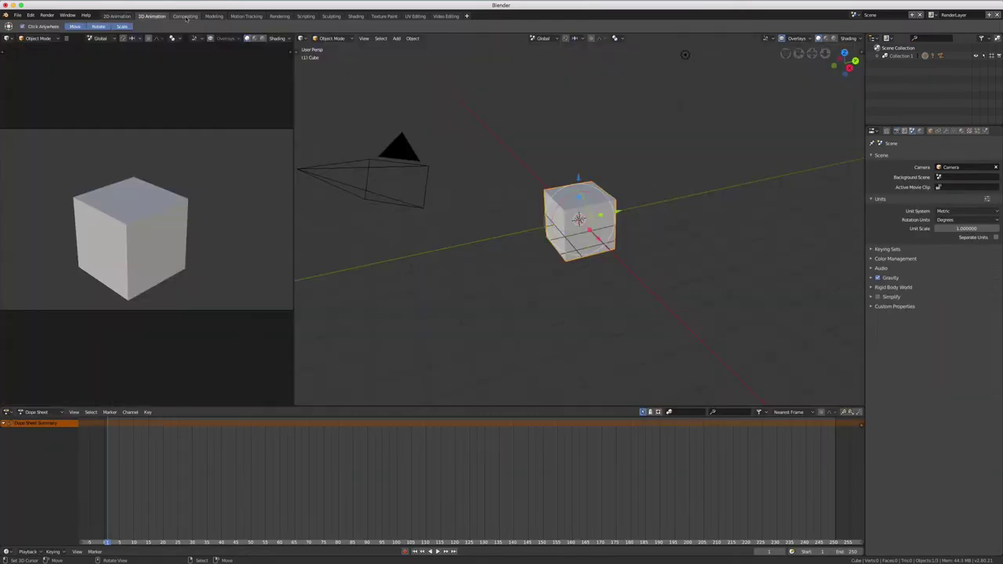
pyautogui.click(185, 16)
pyautogui.click(213, 17)
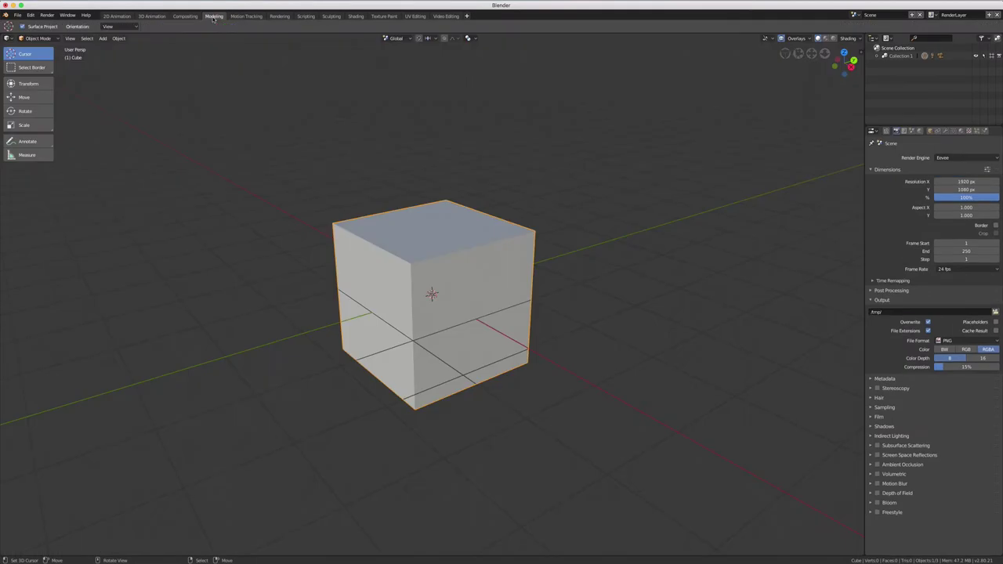
pyautogui.click(357, 17)
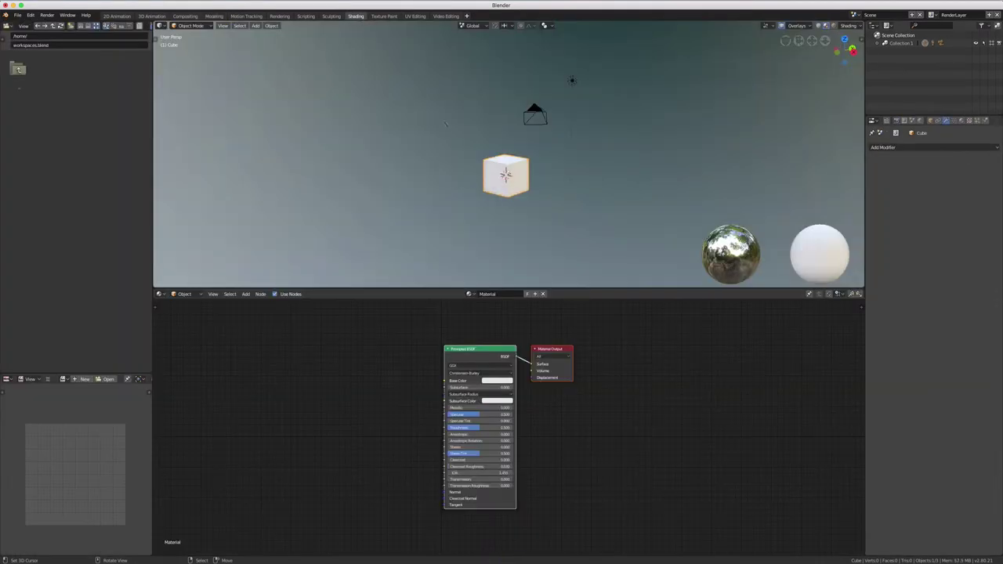
pyautogui.click(216, 16)
pyautogui.moveTo(541, 237)
pyautogui.mouseDown(button='middle')
pyautogui.moveTo(531, 241)
pyautogui.moveTo(547, 236)
pyautogui.mouseUp(button='middle')
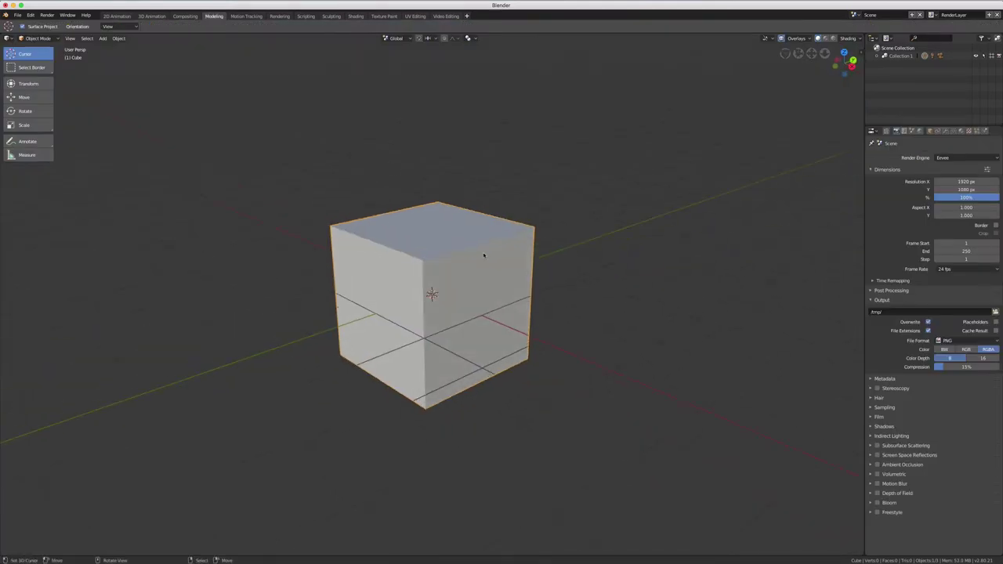
pyautogui.press('Tab')
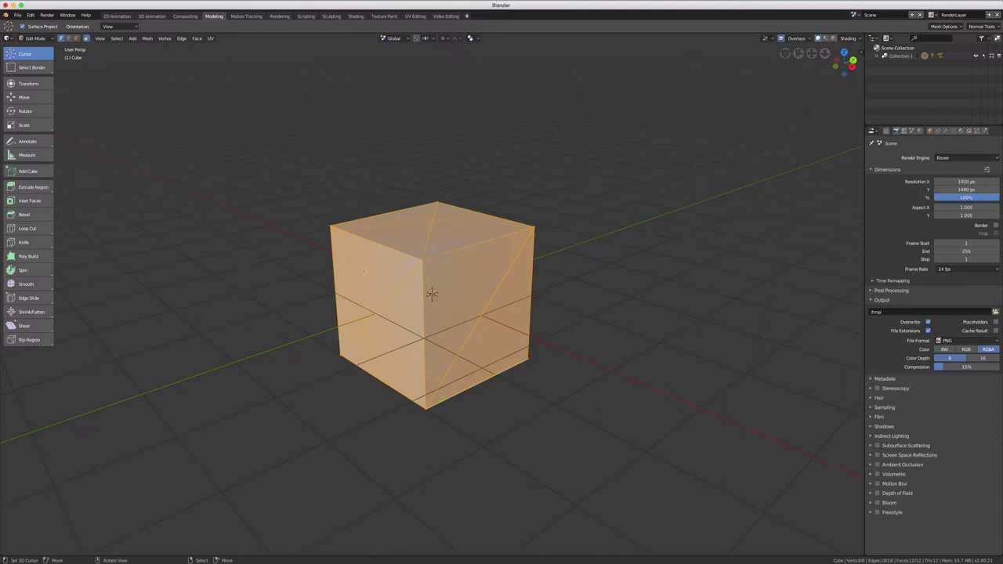
# Orbit the view to inspect the triangulated cube's 12 faces and 18 edges.
pyautogui.moveTo(450, 261); pyautogui.dragTo(464, 181, button='middle')
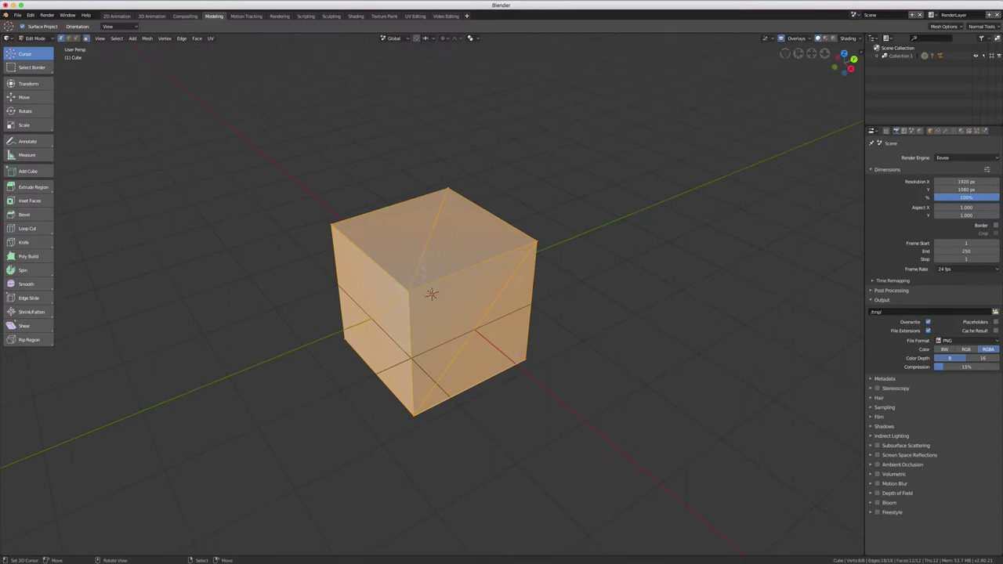
# Return to Object Mode and delete the triangulated cube.
pyautogui.press('Tab')
pyautogui.press('x')
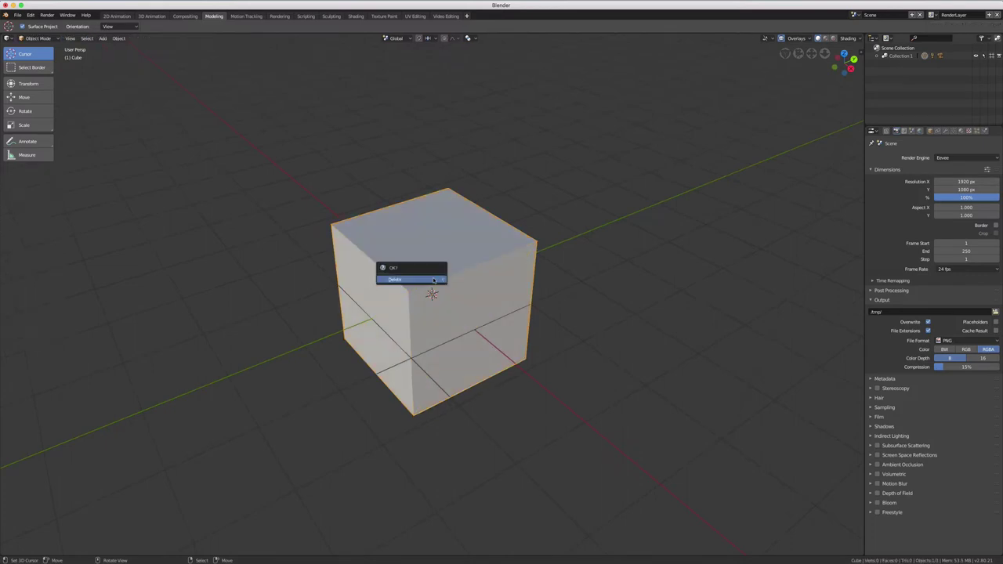
pyautogui.click(434, 280)
# Add a new 1 m mesh cube at the scene origin.
pyautogui.hotkey('shift', 'a')
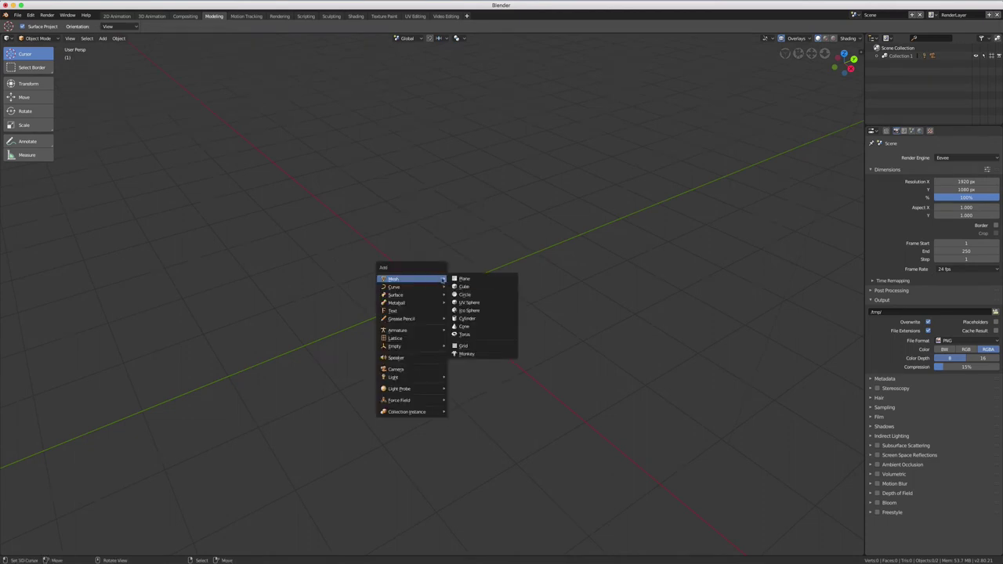
pyautogui.click(463, 287)
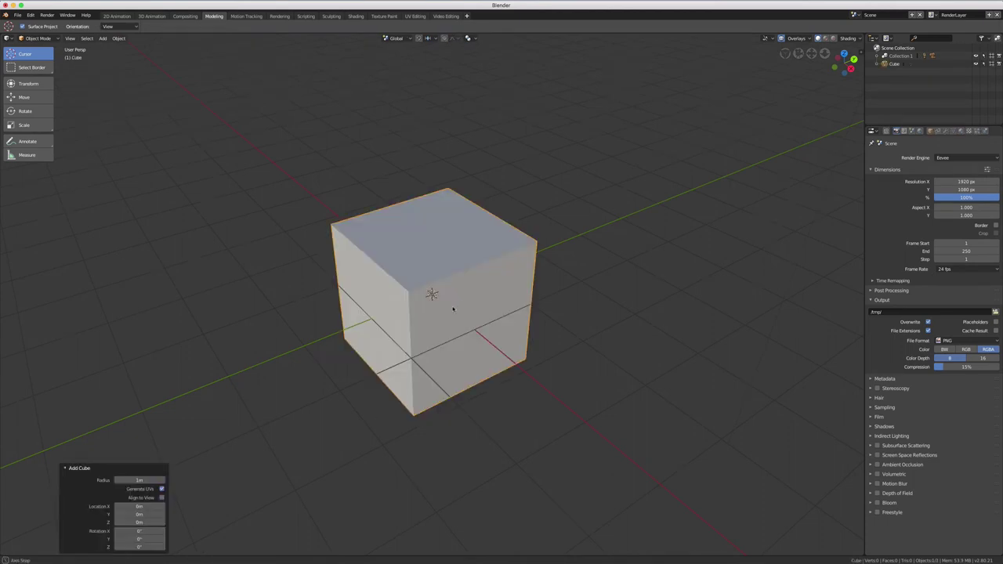
pyautogui.scroll(2, 463, 312)
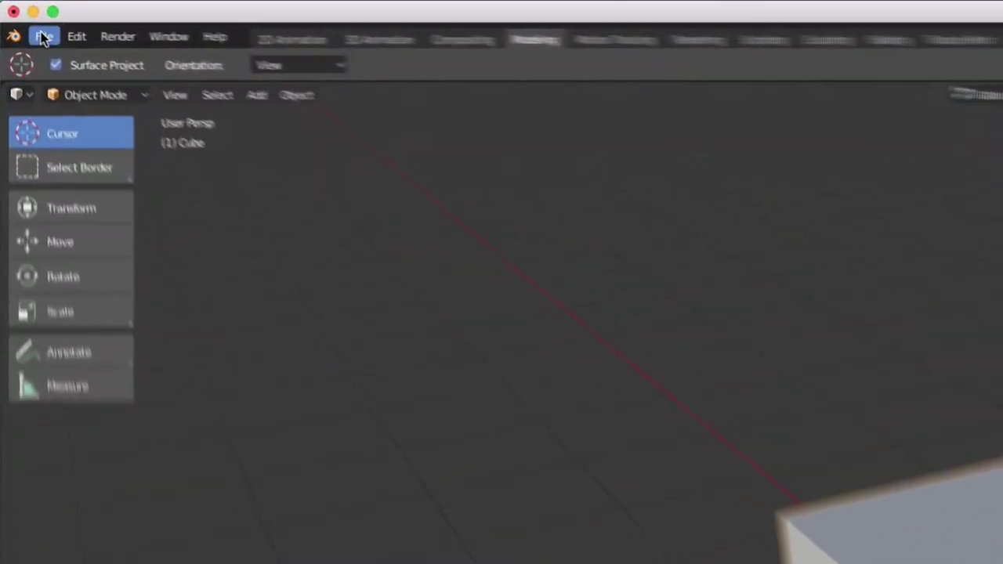
pyautogui.click(44, 37)
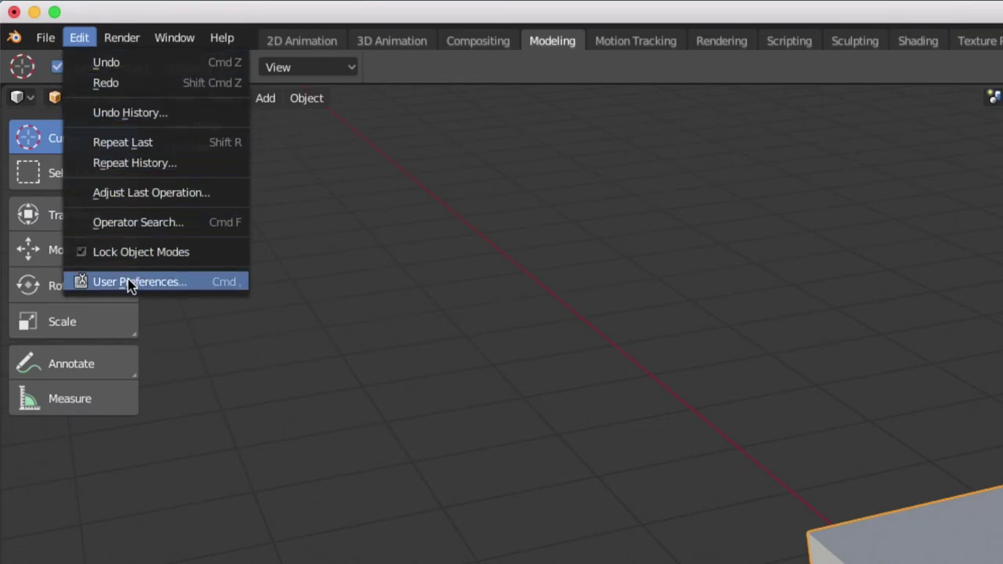
pyautogui.click(129, 283)
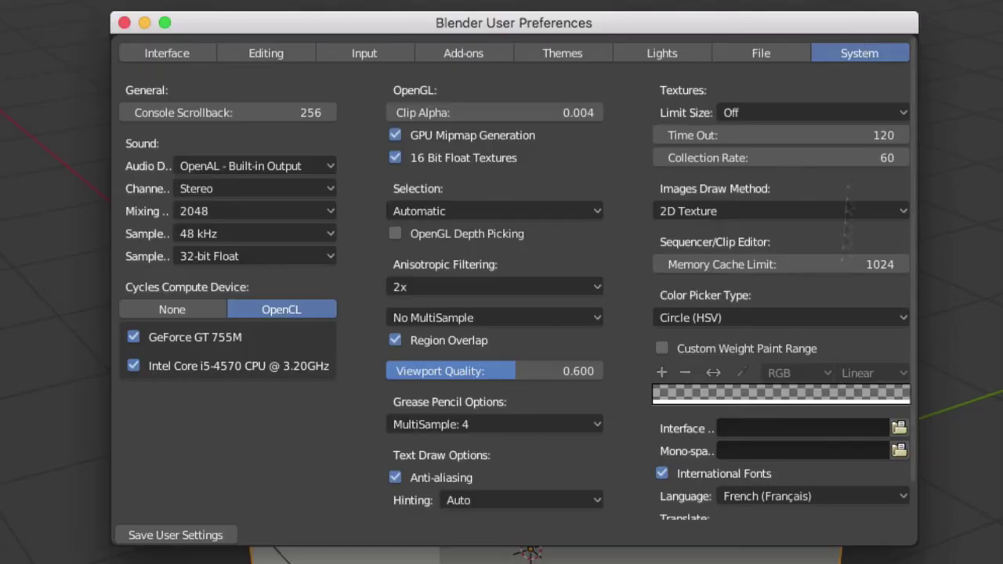
pyautogui.scroll(-2, 837, 408)
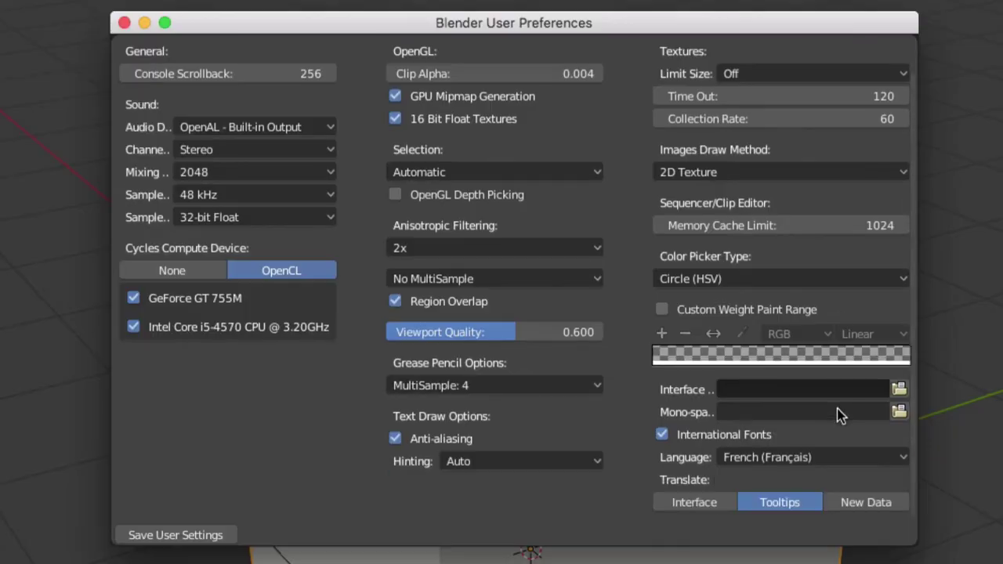
pyautogui.click(773, 461)
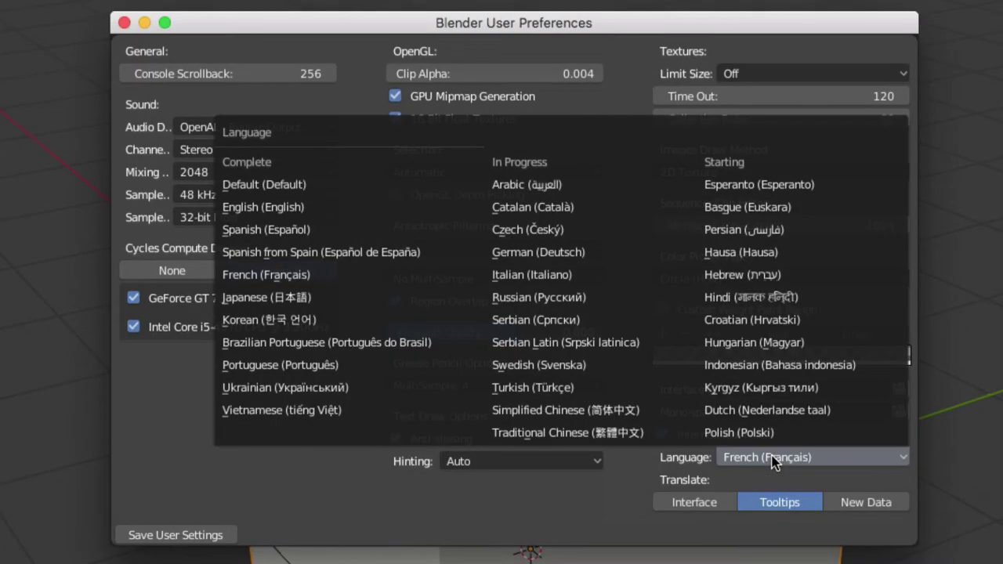
pyautogui.click(256, 275)
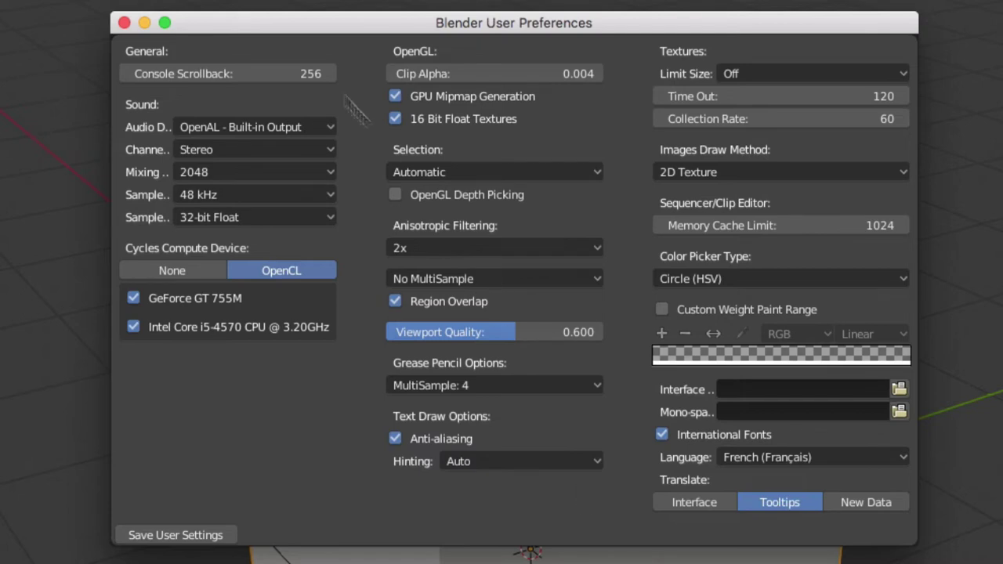
pyautogui.click(122, 24)
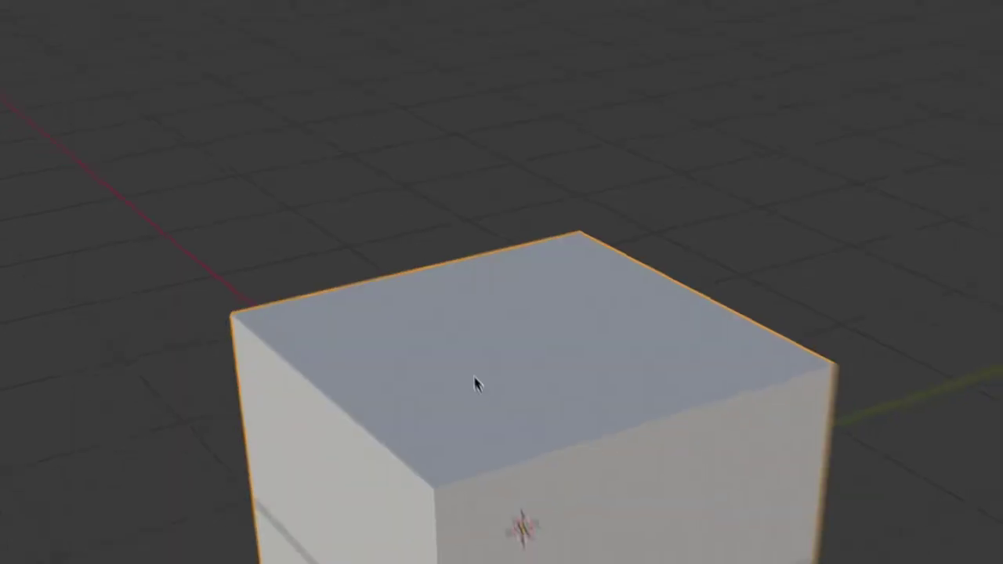
# Switch the new cube into Edit Mode and orbit around it.
pyautogui.press('Tab')
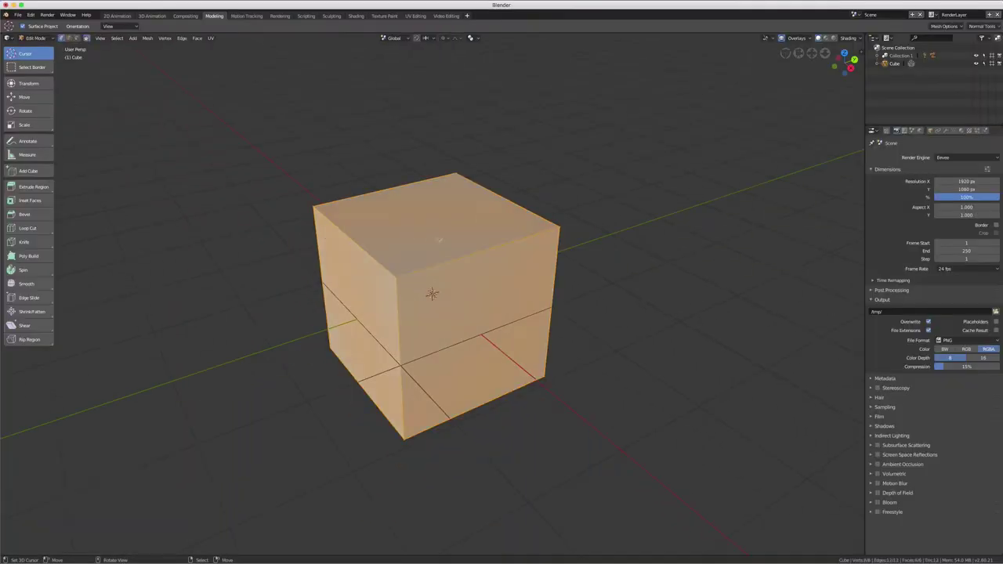
pyautogui.moveTo(441, 240); pyautogui.dragTo(504, 217, button='middle')
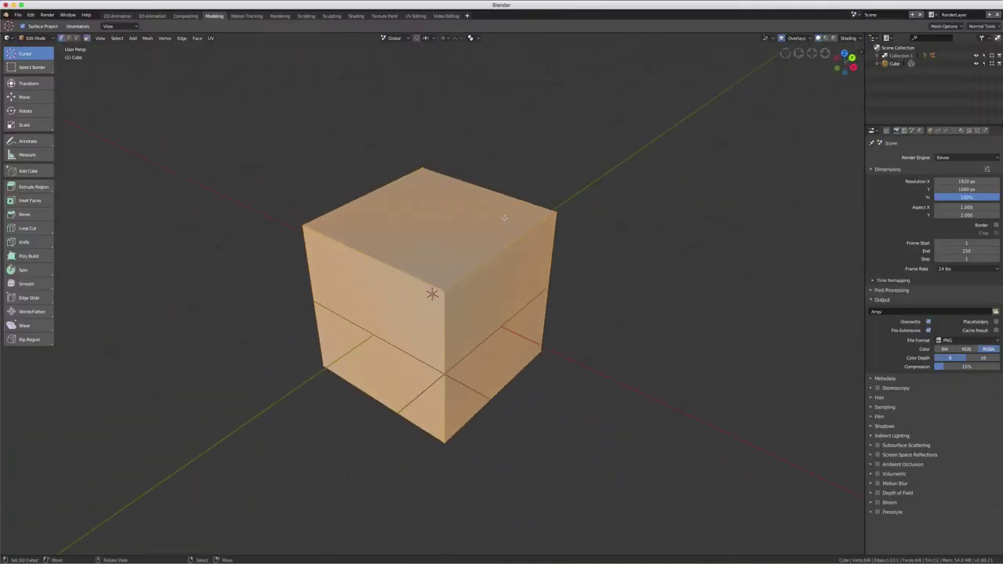
pyautogui.moveTo(506, 258); pyautogui.dragTo(507, 251, button='middle')
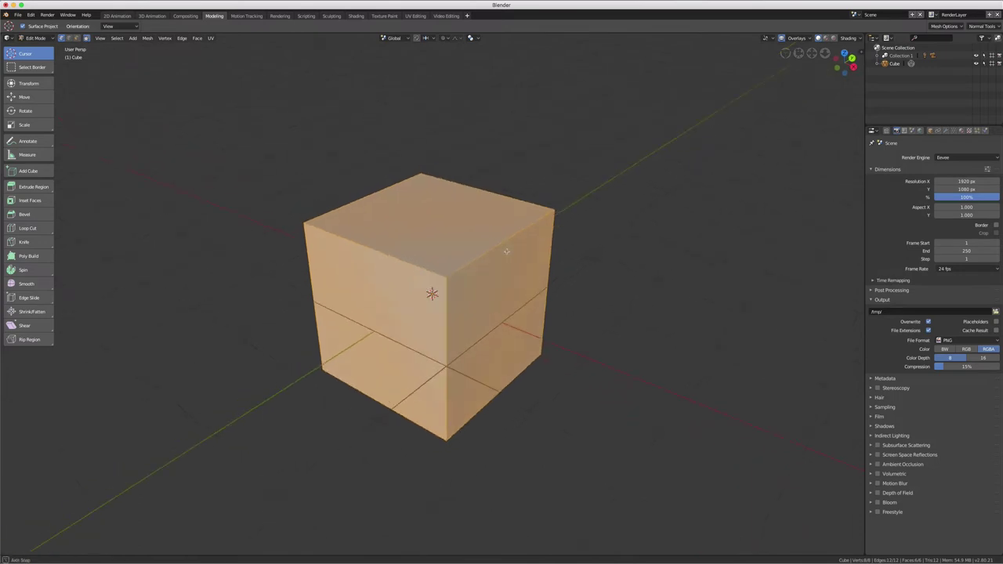
pyautogui.moveTo(469, 129); pyautogui.dragTo(471, 125, button='middle')
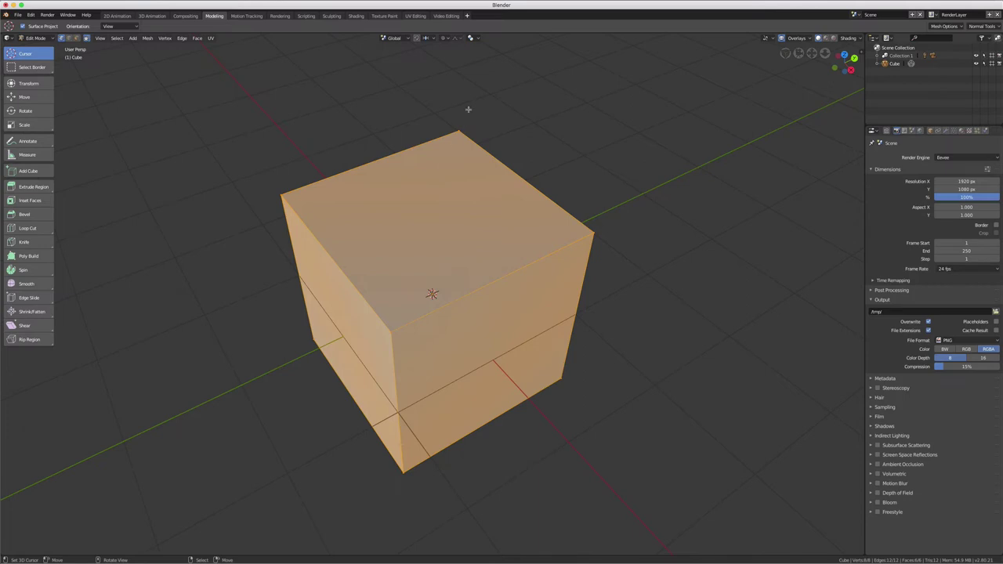
pyautogui.moveTo(432, 294); pyautogui.dragTo(434, 319, button='middle')
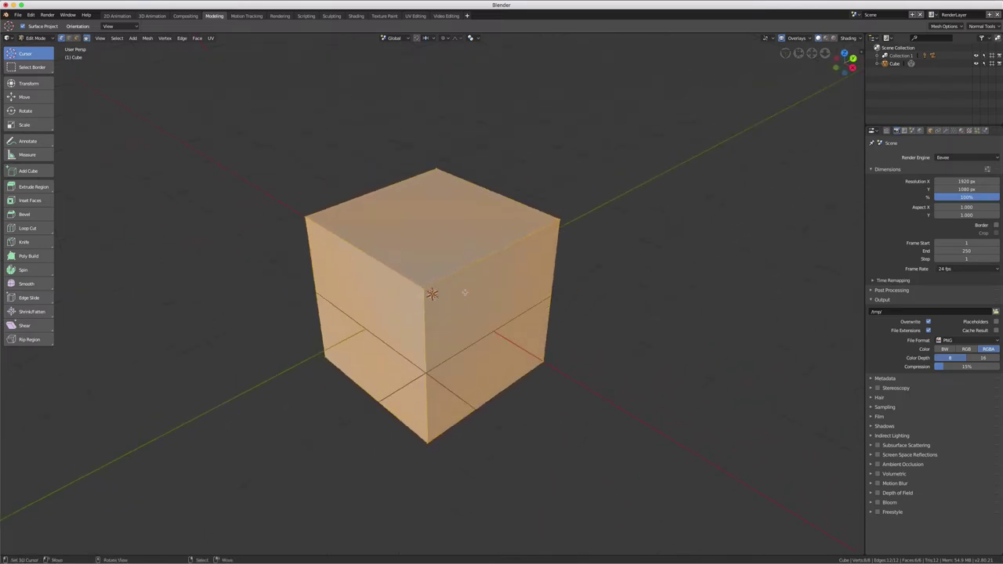
# Zoom on the cube and split the 3D view into two side-by-side views.
pyautogui.scroll(2, 465, 292)
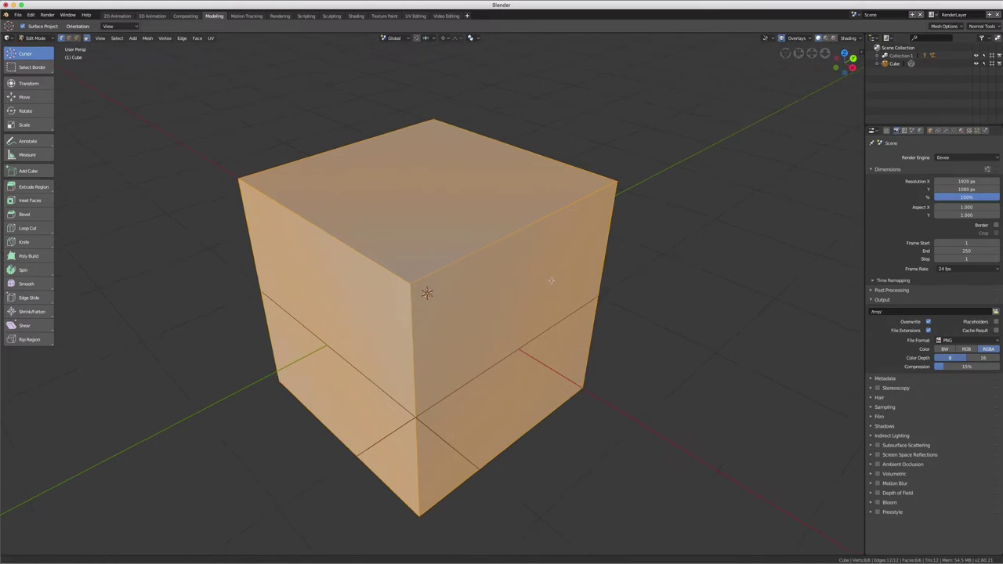
pyautogui.scroll(2, 556, 284)
pyautogui.scroll(-3, 569, 287)
pyautogui.scroll(-2, 569, 288)
pyautogui.scroll(1, 569, 287)
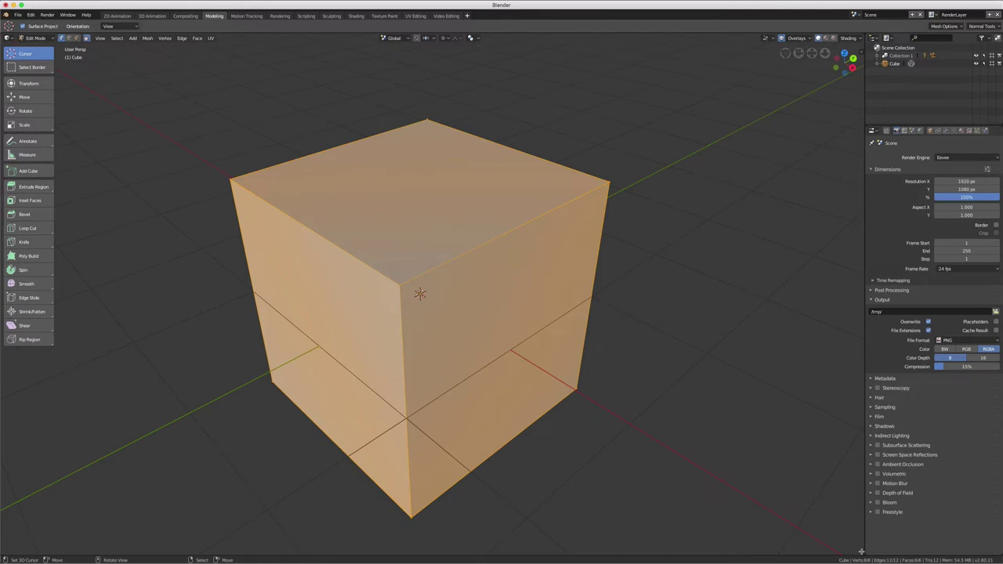
pyautogui.moveTo(861, 552); pyautogui.dragTo(448, 515)
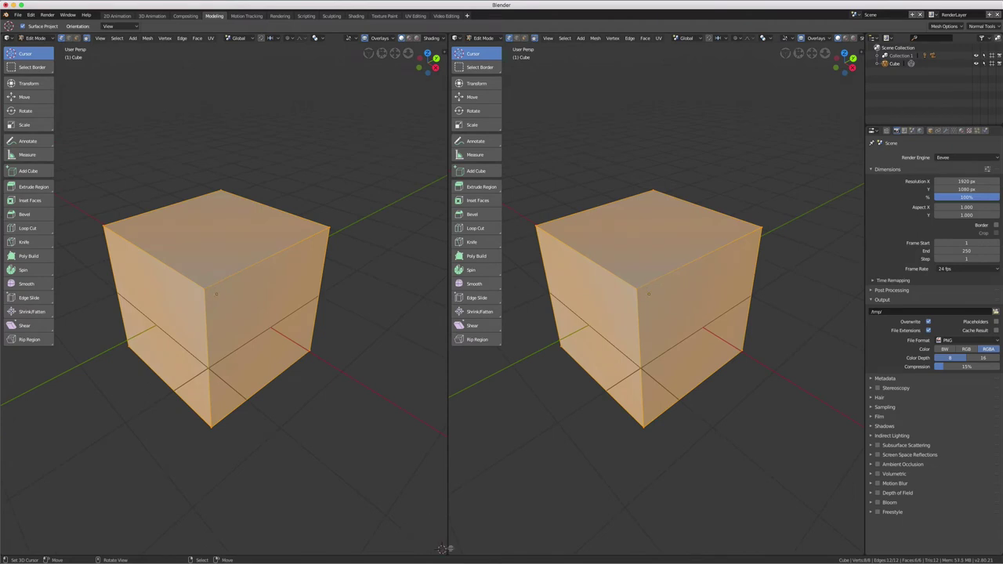
# Move the cube's geometry, then split the viewport into top and bottom views.
pyautogui.press('g')
pyautogui.click(19, 546)
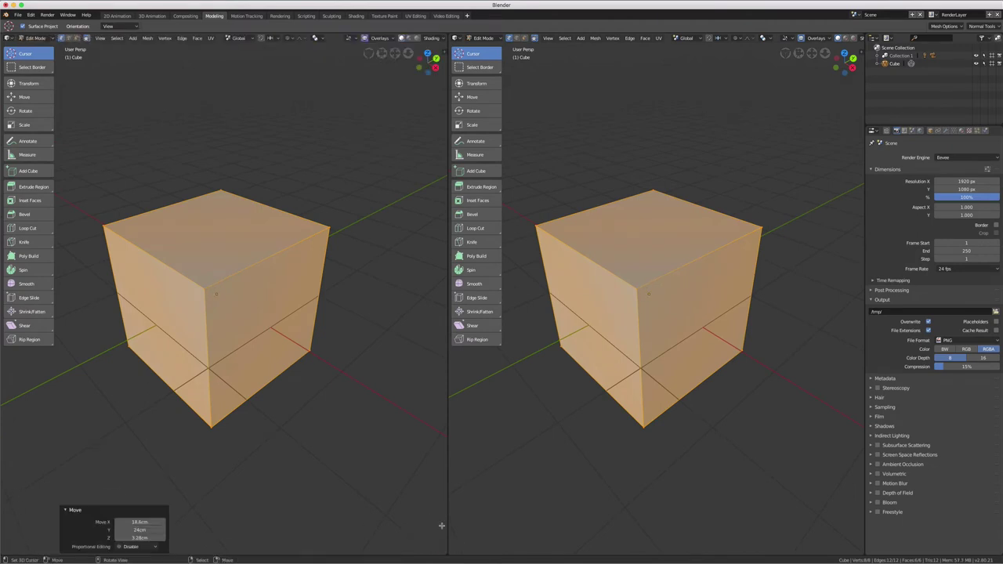
pyautogui.moveTo(443, 549)
pyautogui.mouseDown()
pyautogui.moveTo(466, 546)
pyautogui.moveTo(692, 313)
pyautogui.mouseUp()
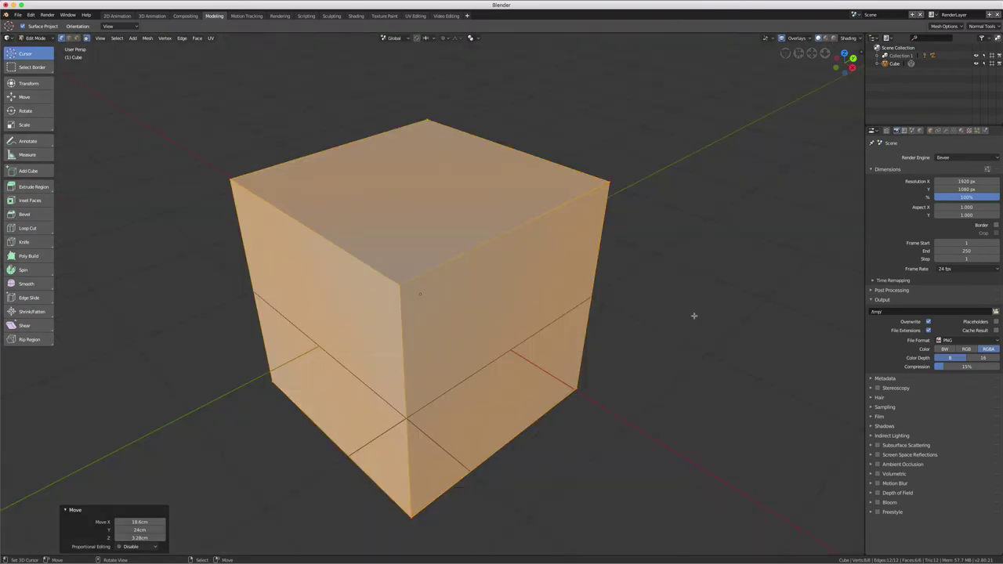
pyautogui.rightClick(865, 235)
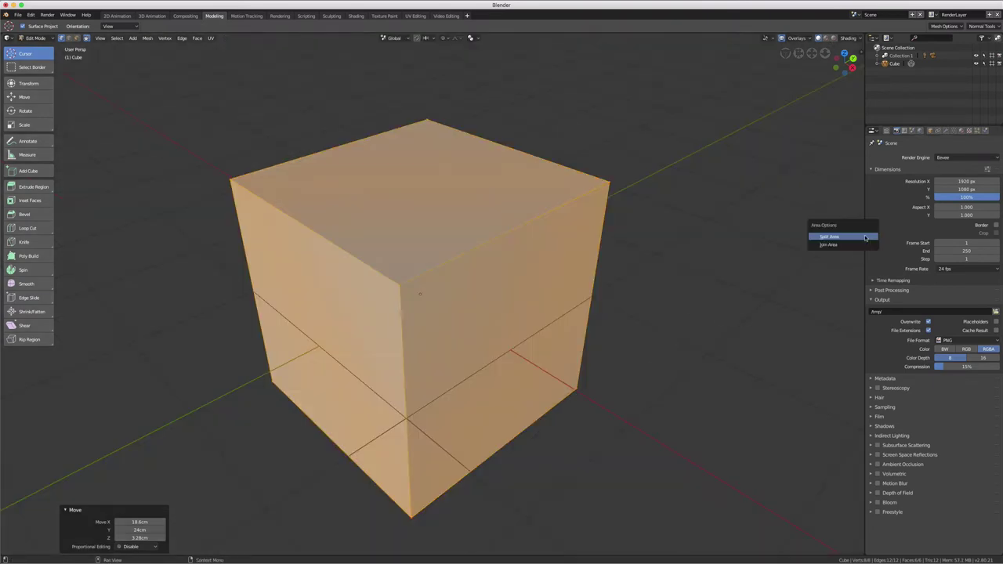
pyautogui.click(865, 237)
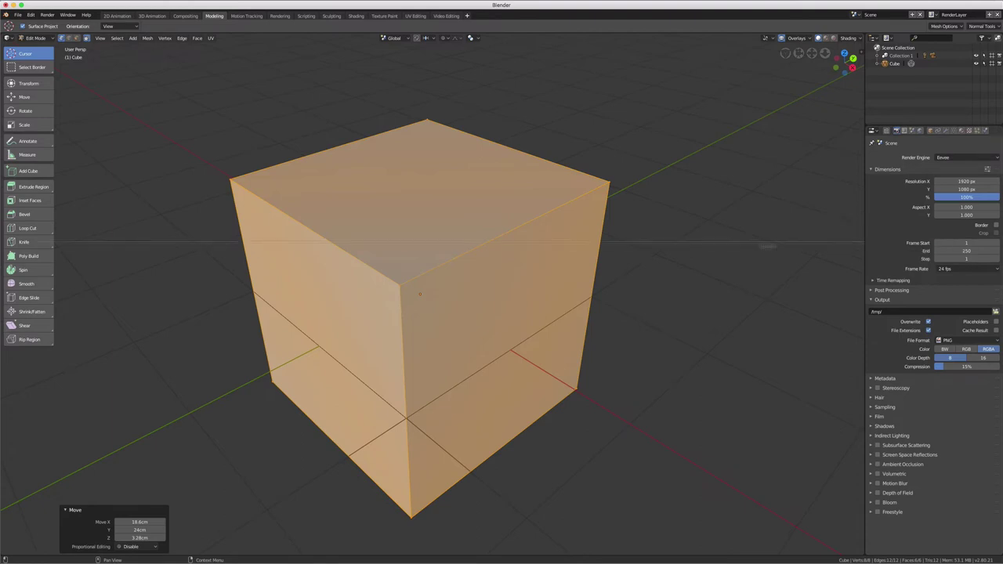
pyautogui.click(555, 282)
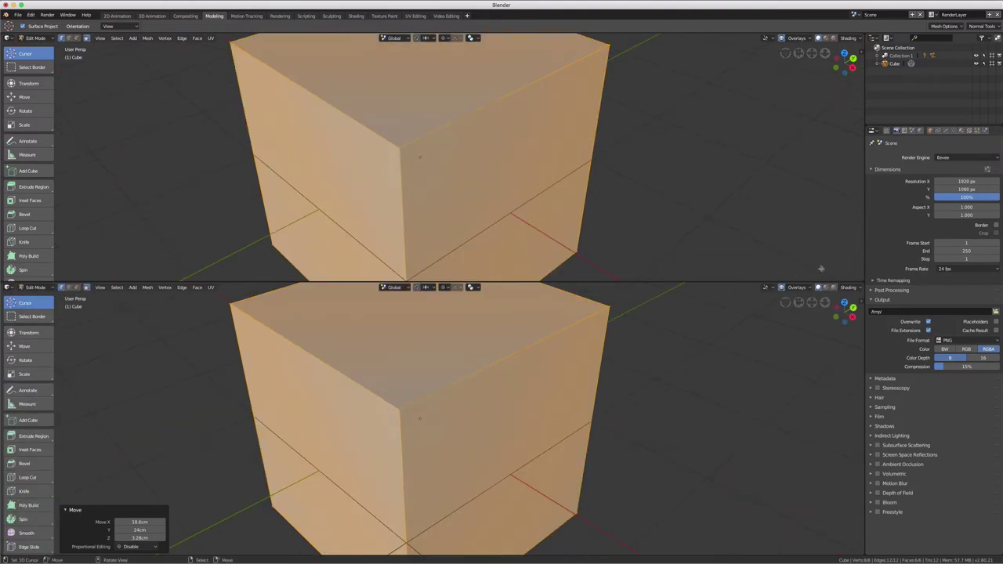
# Join the stacked viewports by merging the lower view into the upper one.
pyautogui.rightClick(722, 282)
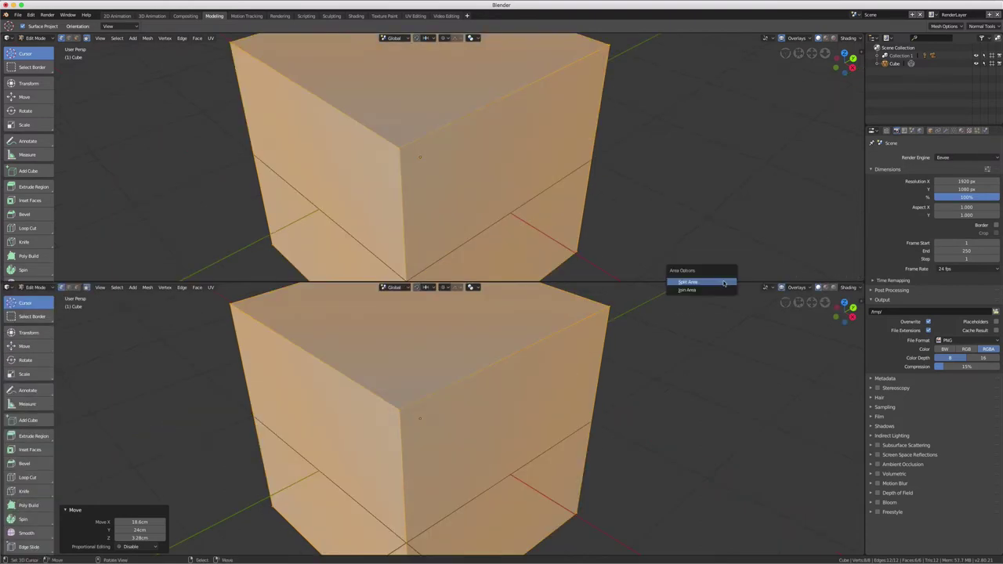
pyautogui.click(723, 290)
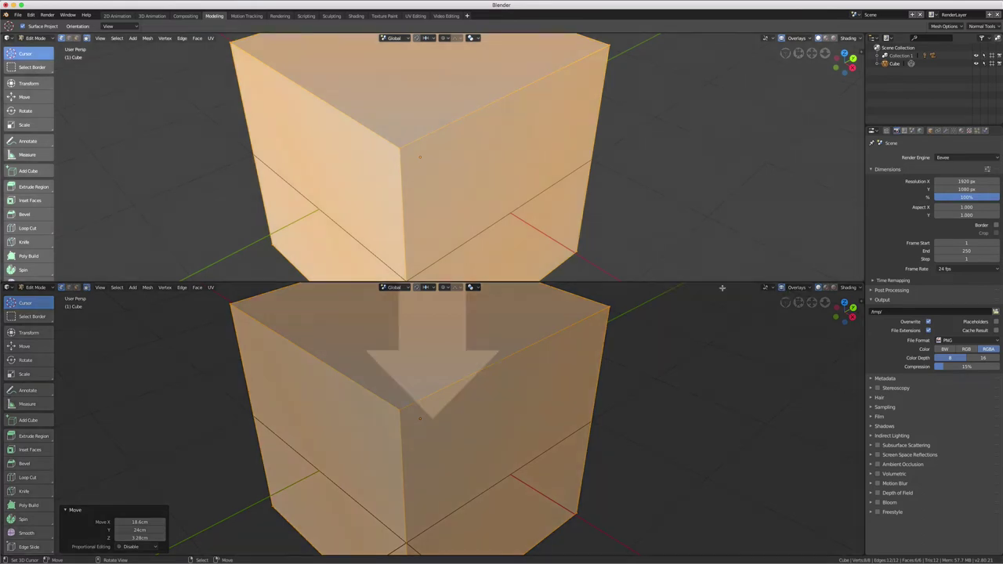
pyautogui.click(715, 337)
pyautogui.scroll(-1, 575, 281)
pyautogui.scroll(2, 573, 279)
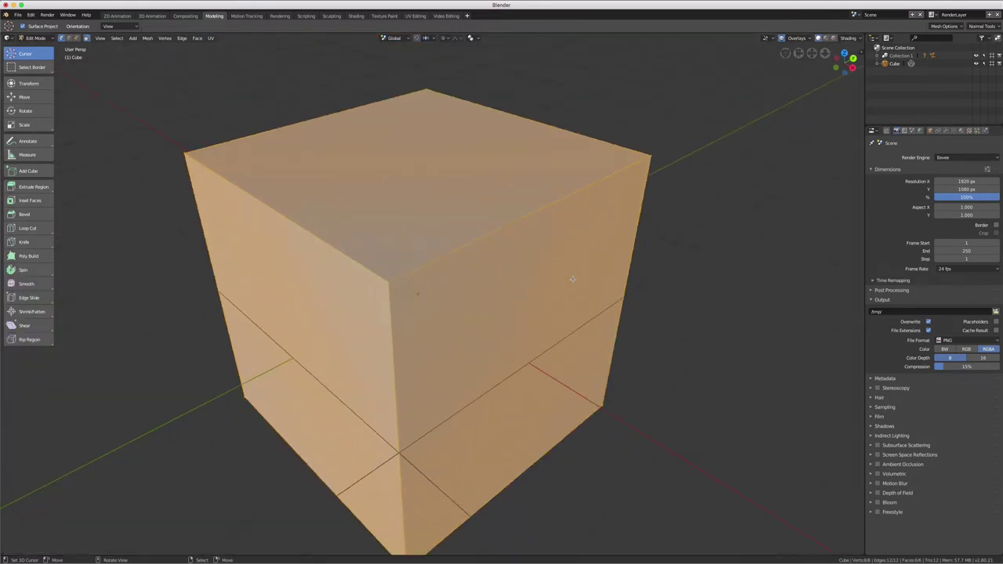
pyautogui.scroll(-2, 572, 279)
# Move the cube's geometry 86.6 cm along the X axis only.
pyautogui.moveTo(641, 316)
pyautogui.mouseDown(button='middle')
pyautogui.moveTo(611, 321)
pyautogui.moveTo(649, 316)
pyautogui.moveTo(633, 311)
pyautogui.moveTo(506, 356)
pyautogui.mouseUp(button='middle')
pyautogui.scroll(-1, 633, 312)
pyautogui.scroll(1, 632, 309)
pyautogui.scroll(-1, 611, 309)
pyautogui.press('g')
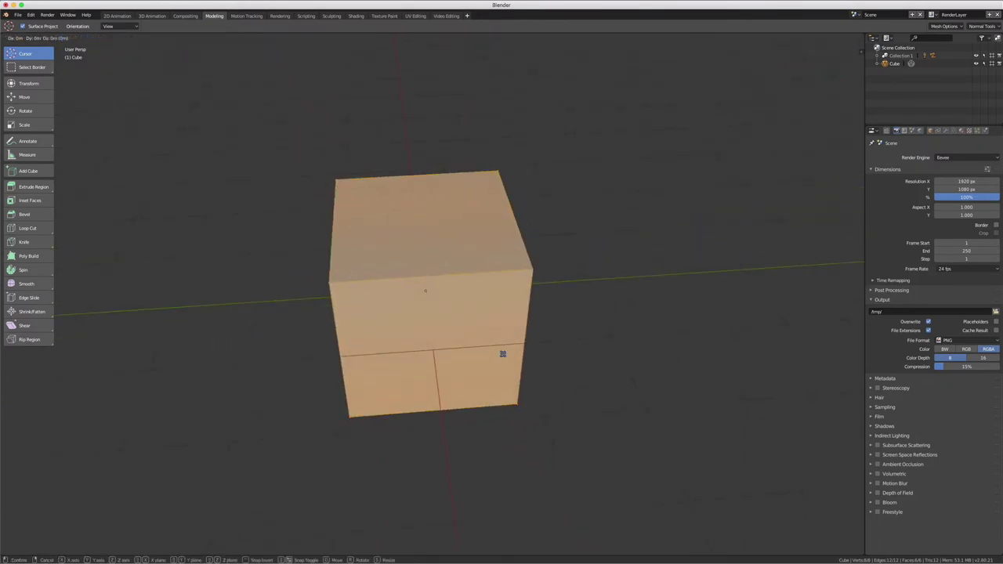
pyautogui.press('x')
pyautogui.click(474, 314)
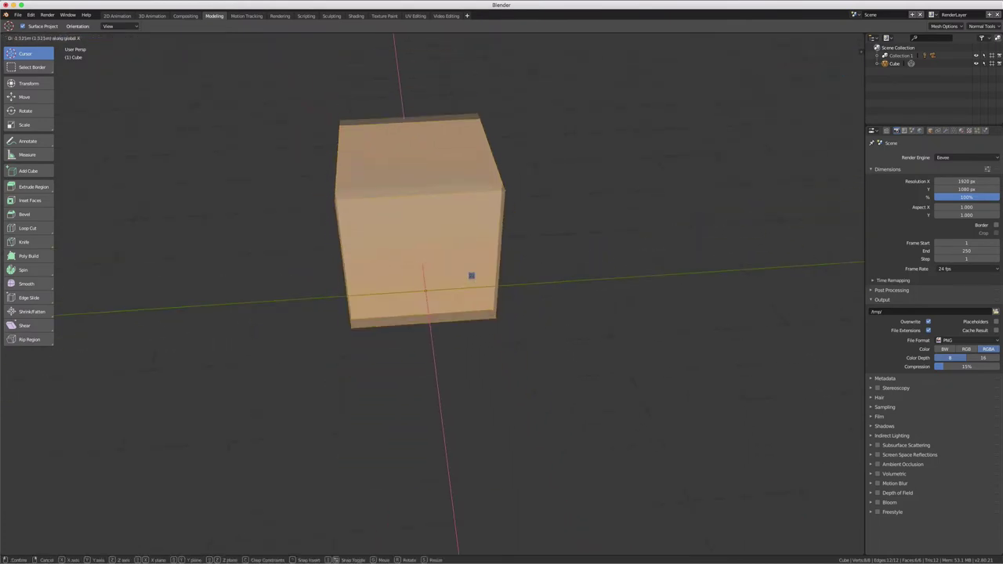
# Switch the viewport to orthographic projection with numpad 5.
pyautogui.moveTo(473, 311); pyautogui.dragTo(464, 332, button='middle')
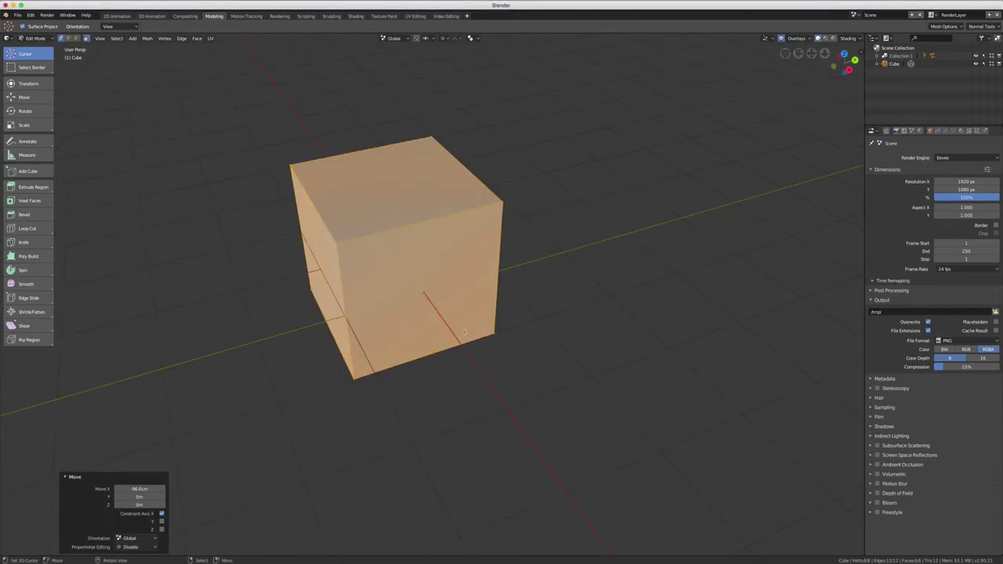
pyautogui.scroll(-1, 457, 319)
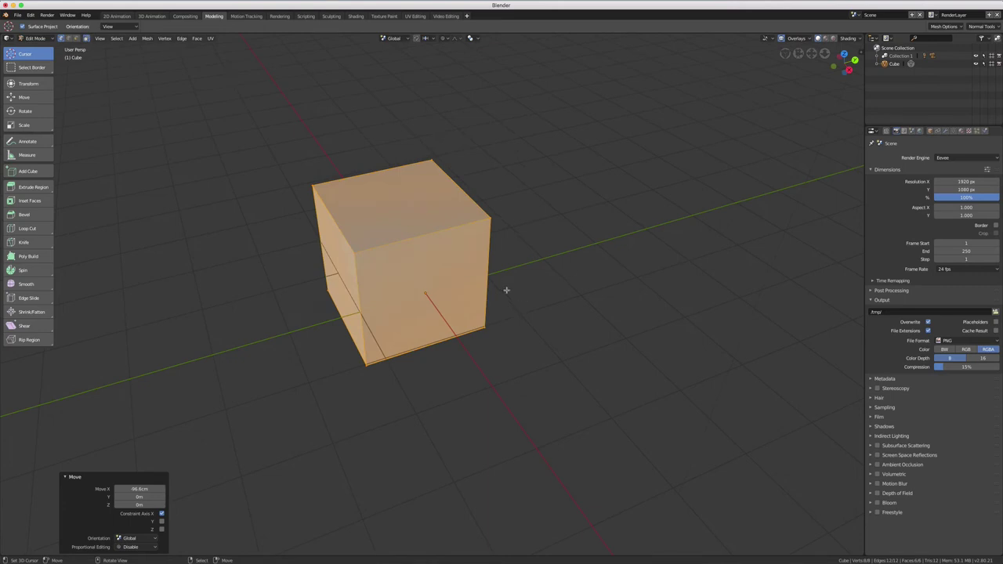
pyautogui.press('KP_5')
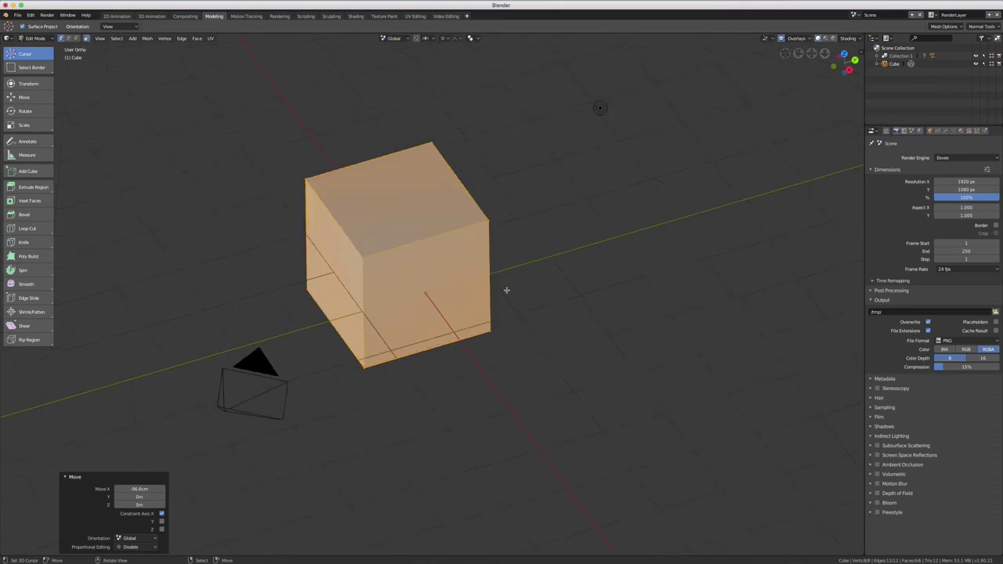
# View the cube in Front Ortho, then rotate with numpad 8 and 4 back into perspective.
pyautogui.press('KP_1')
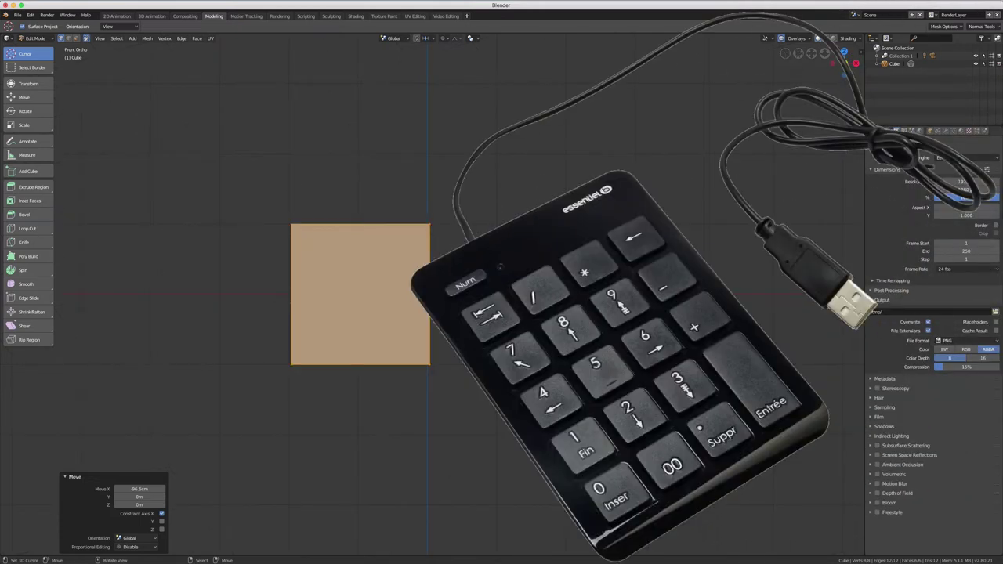
pyautogui.press('KP_8')
pyautogui.press('KP_4')
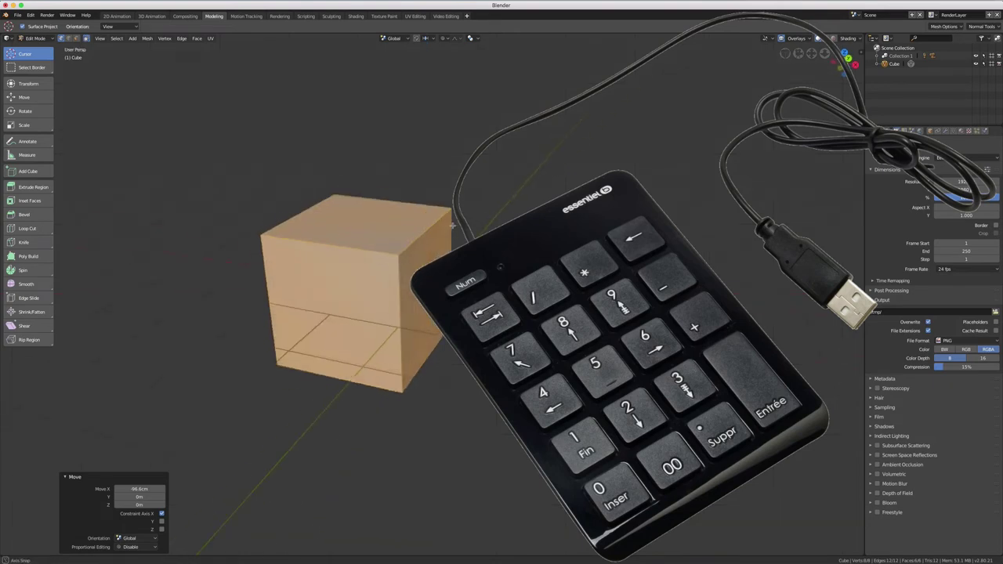
pyautogui.press('KP_4')
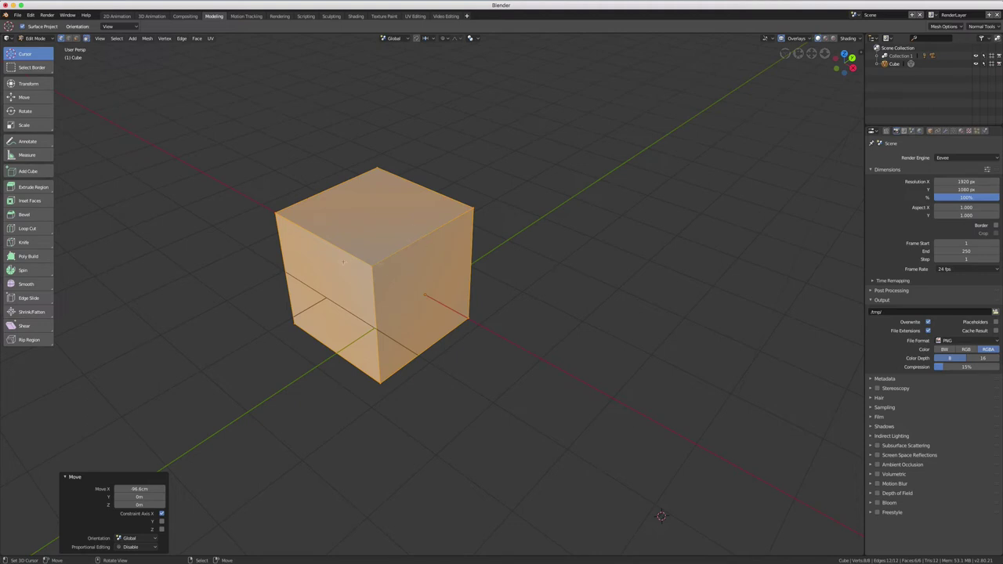
pyautogui.moveTo(343, 261); pyautogui.dragTo(345, 261, button='middle')
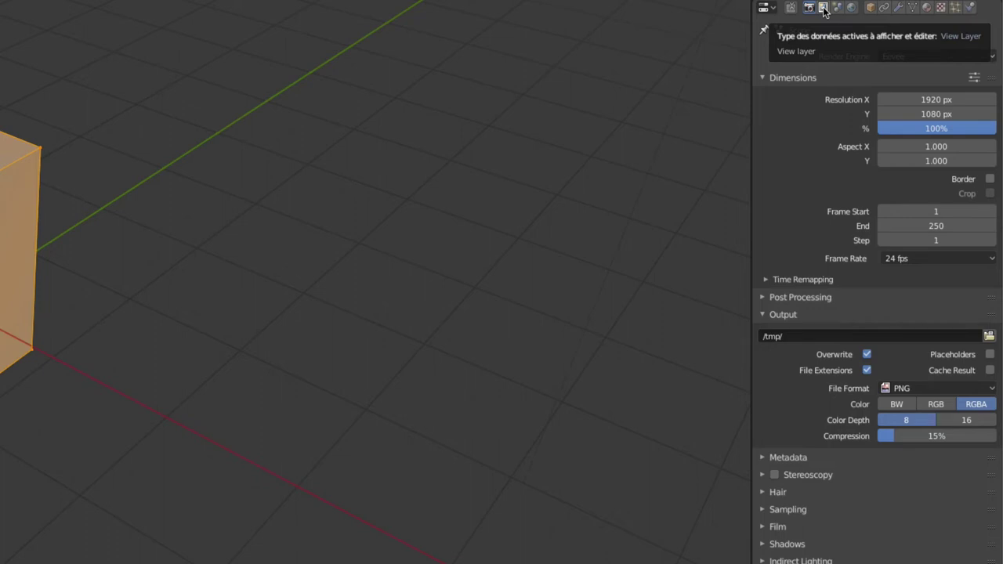
# Step through the Properties tabs from View Layer and Scene to Particles, ending on Physics.
pyautogui.click(824, 10)
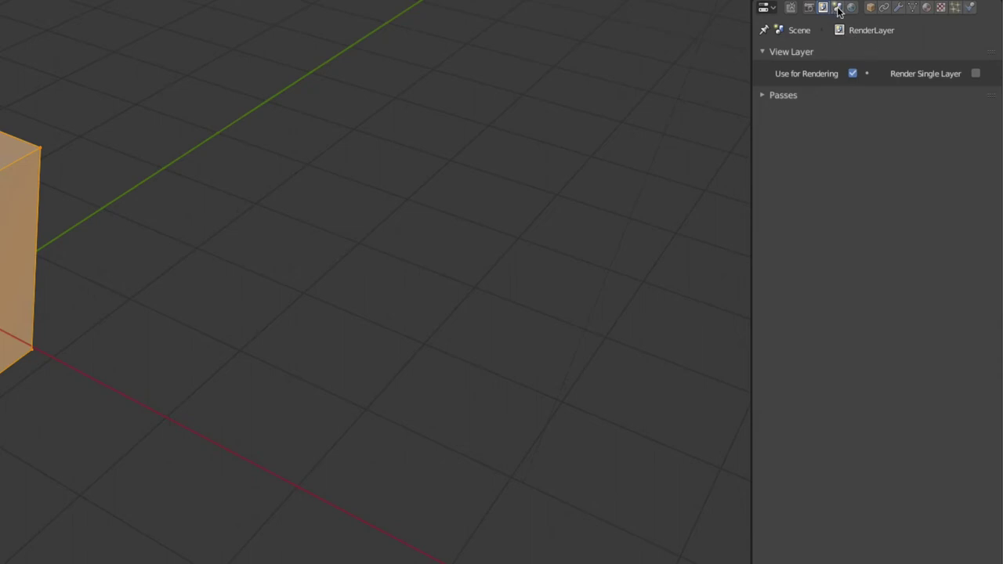
pyautogui.click(837, 8)
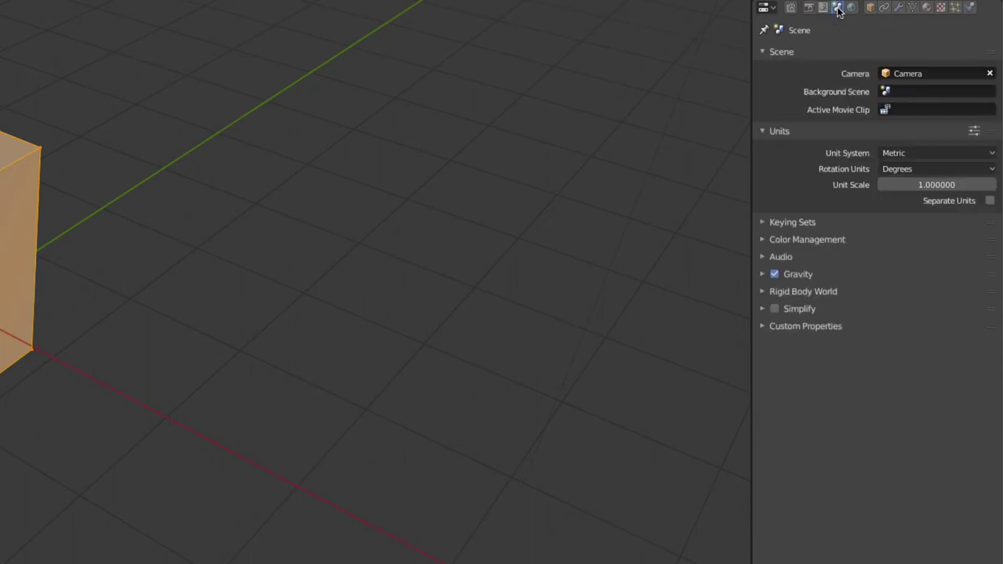
pyautogui.click(853, 8)
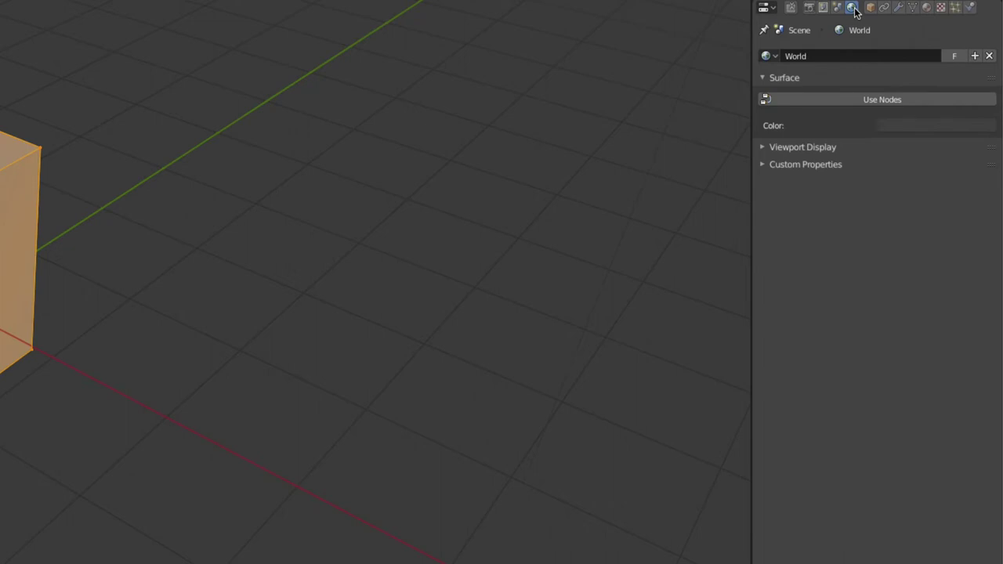
pyautogui.click(869, 8)
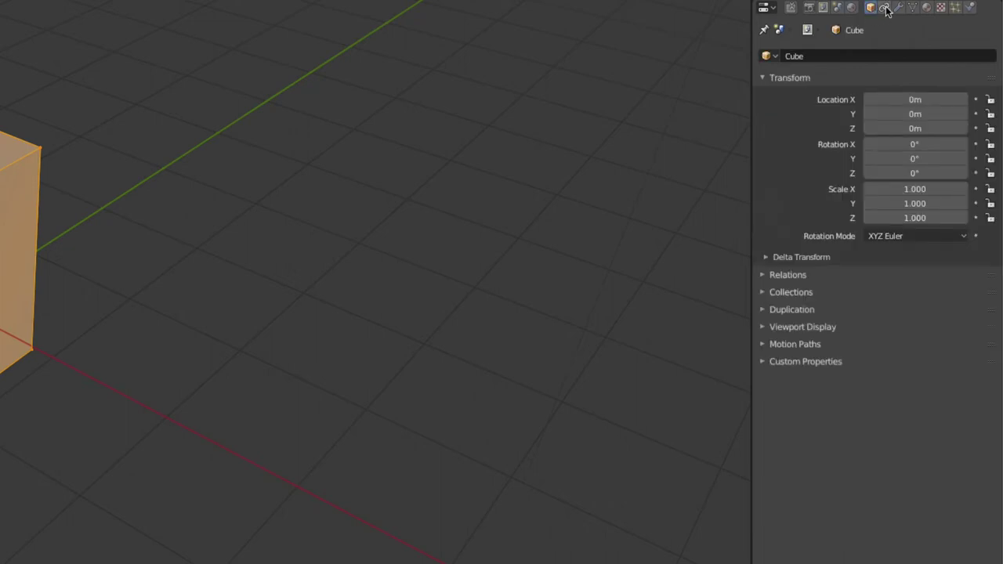
pyautogui.click(886, 7)
pyautogui.click(898, 8)
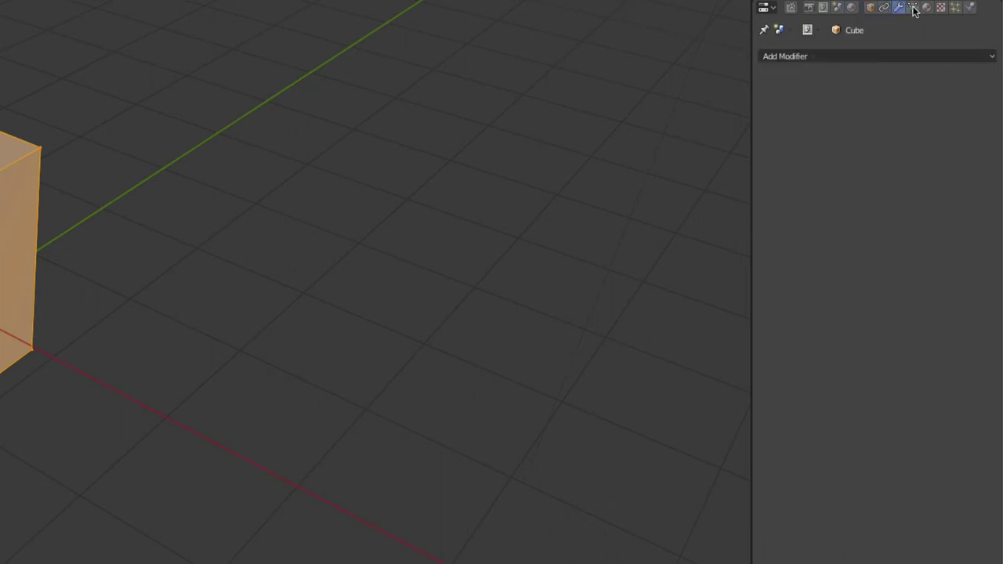
pyautogui.click(914, 7)
pyautogui.click(927, 8)
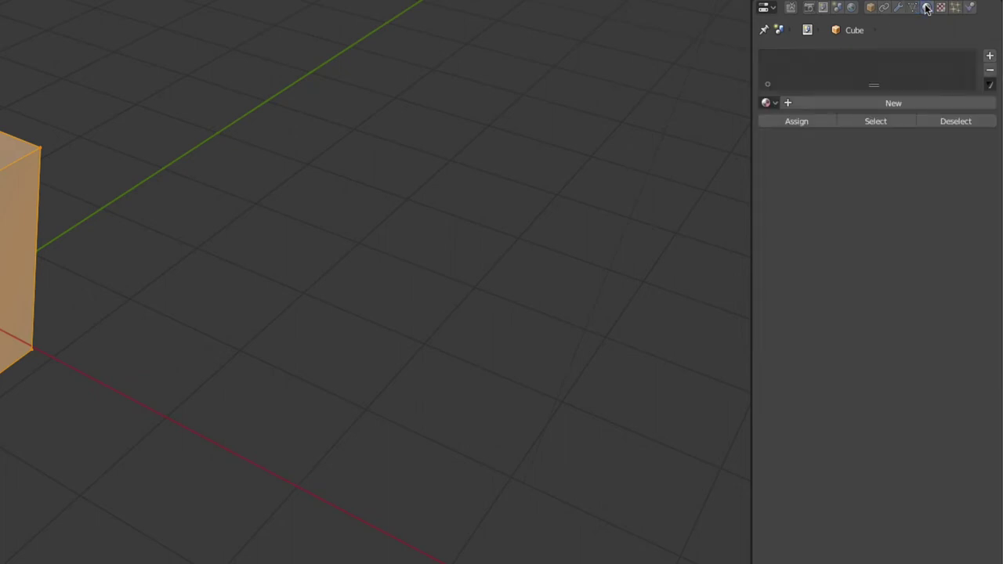
pyautogui.click(941, 8)
pyautogui.click(956, 8)
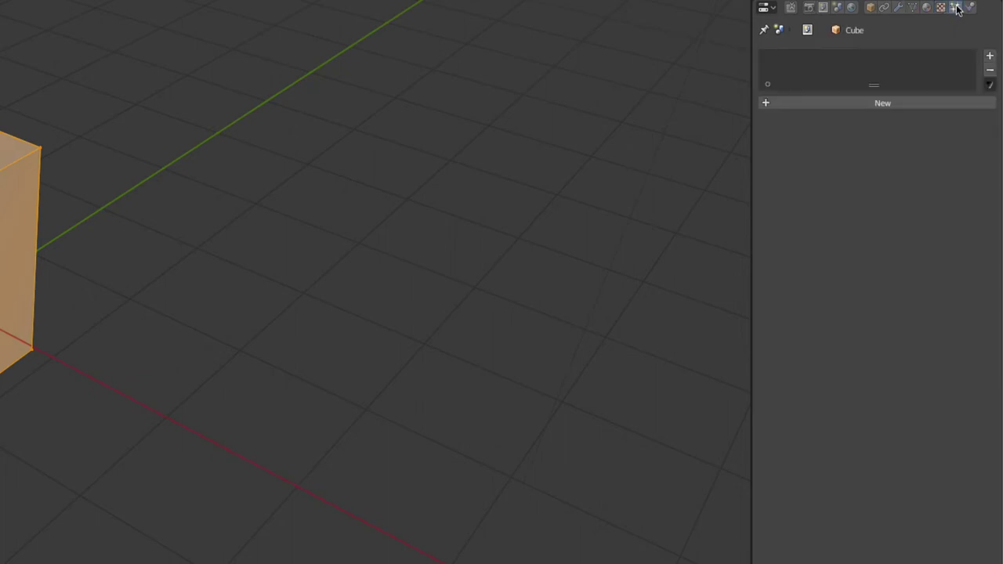
pyautogui.click(970, 8)
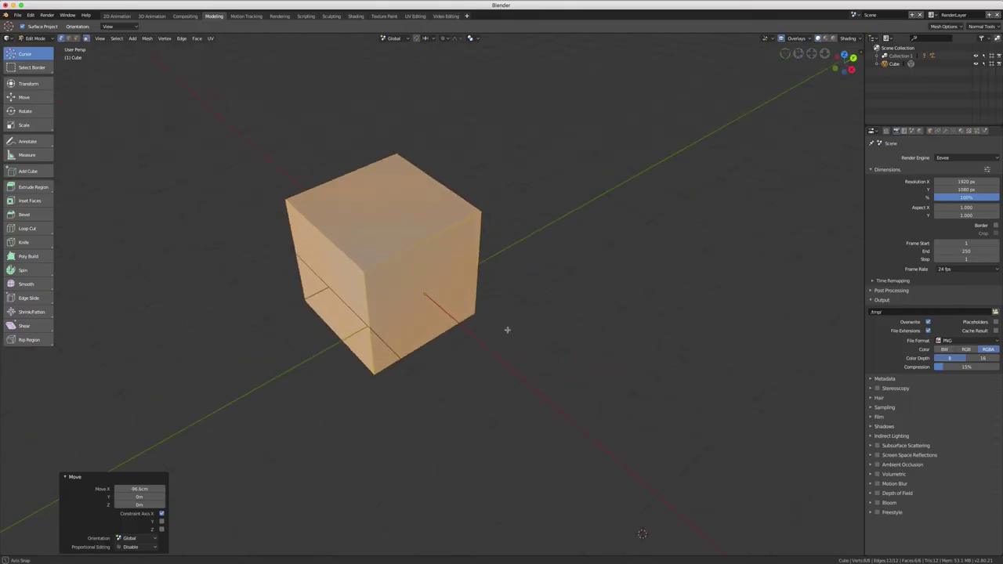
# Widen the Outliner and Properties panels by moving the viewport border left.
pyautogui.moveTo(507, 330); pyautogui.dragTo(516, 295, button='middle')
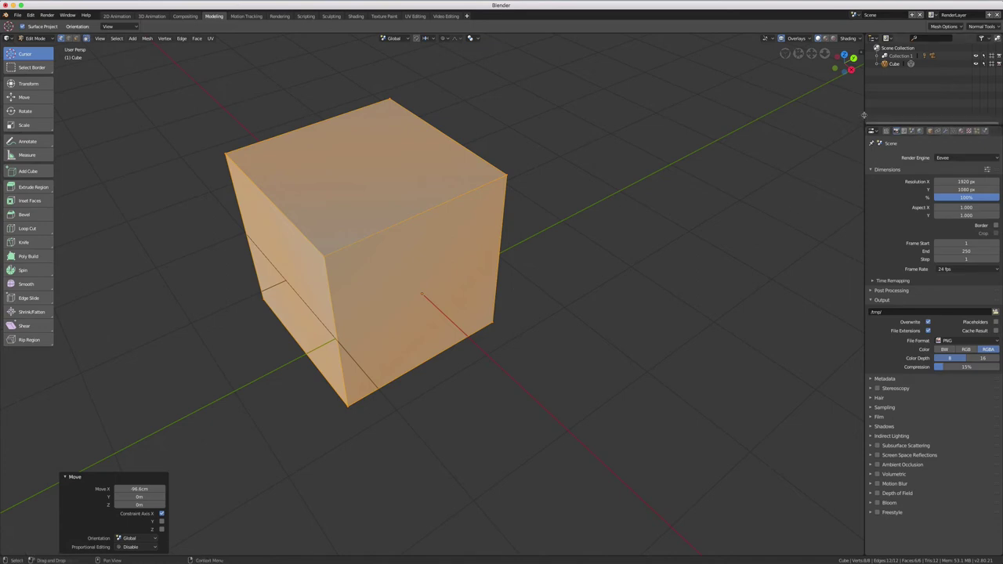
pyautogui.moveTo(865, 116); pyautogui.dragTo(644, 117)
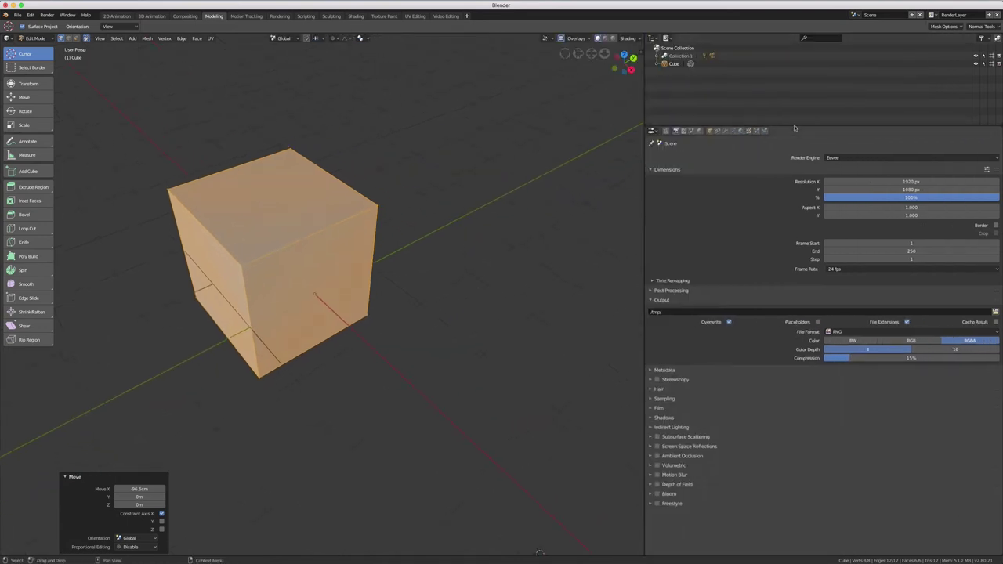
# Enlarge then shrink the Outliner to a short strip and moderately widen the Properties panel.
pyautogui.moveTo(795, 128); pyautogui.dragTo(819, 348)
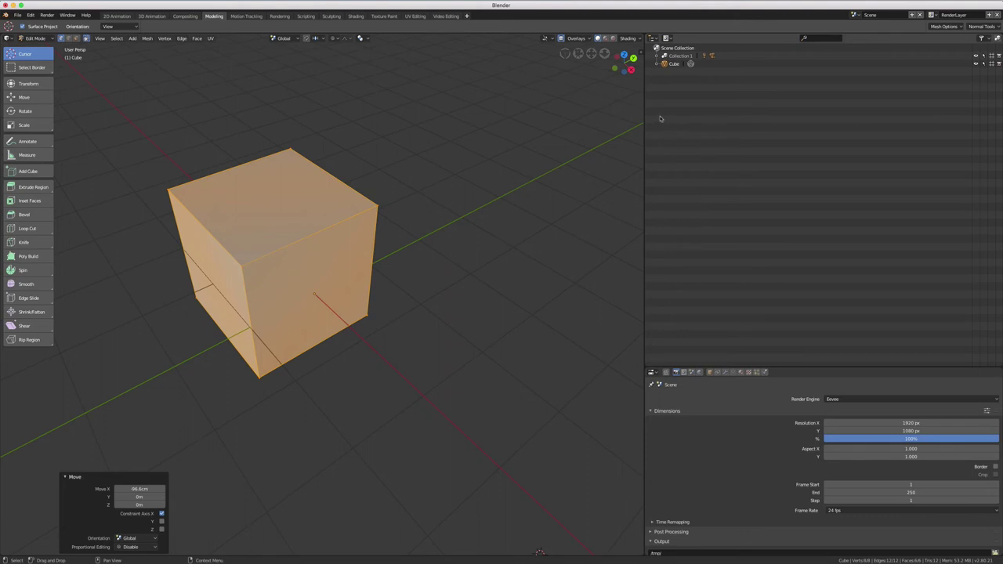
pyautogui.moveTo(647, 111); pyautogui.dragTo(875, 235)
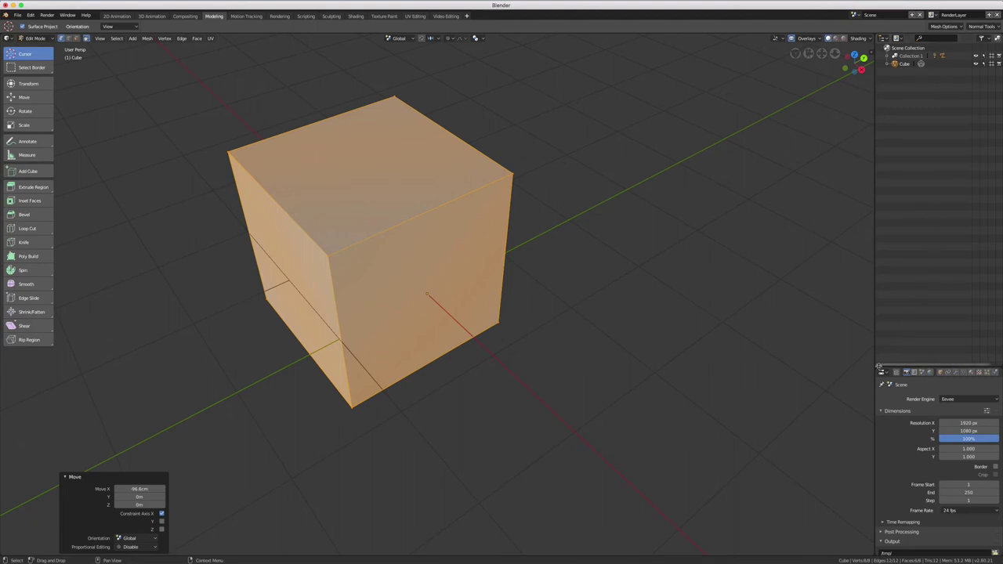
pyautogui.moveTo(903, 366); pyautogui.dragTo(903, 102)
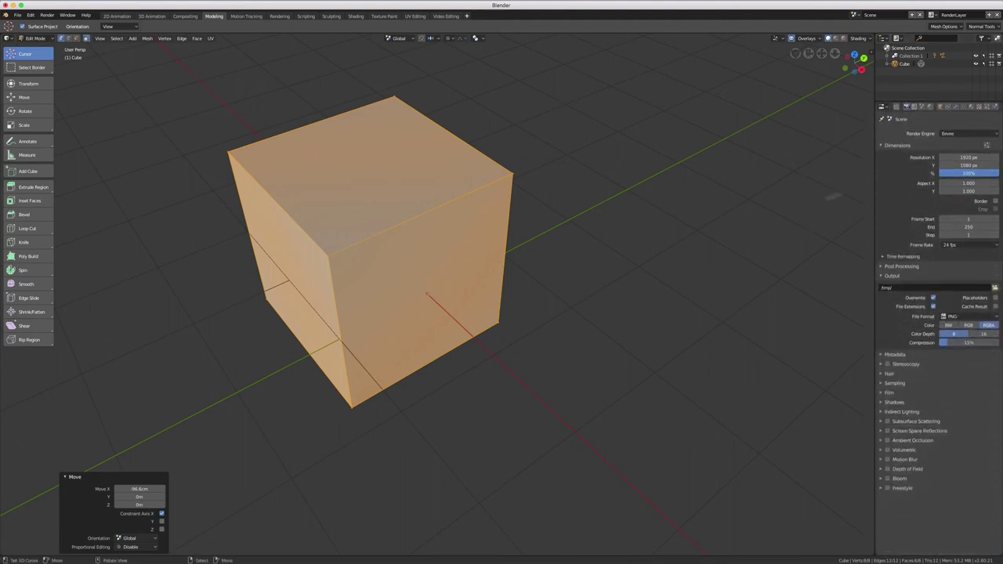
pyautogui.moveTo(873, 169); pyautogui.dragTo(751, 169)
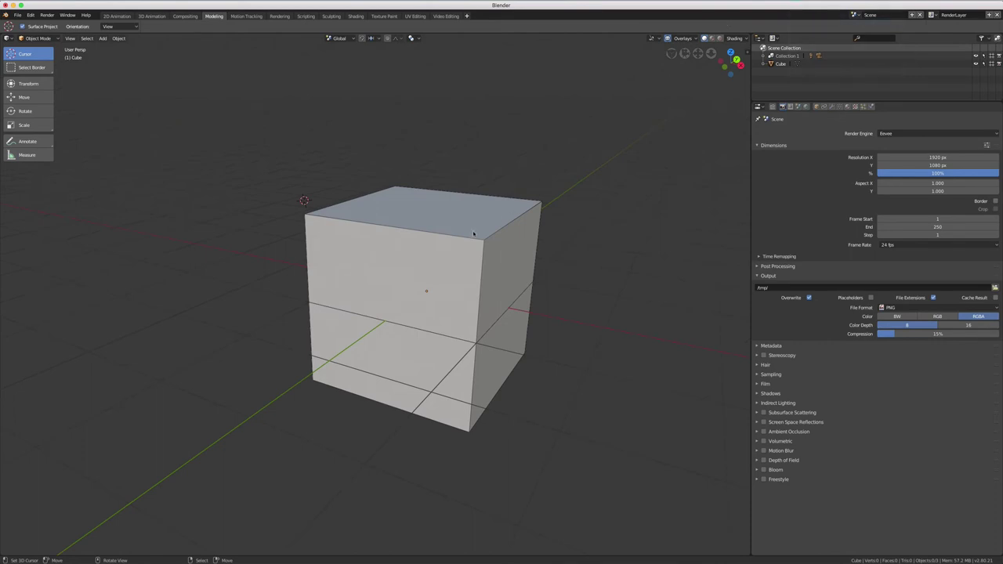
pyautogui.moveTo(473, 234); pyautogui.dragTo(581, 247, button='middle')
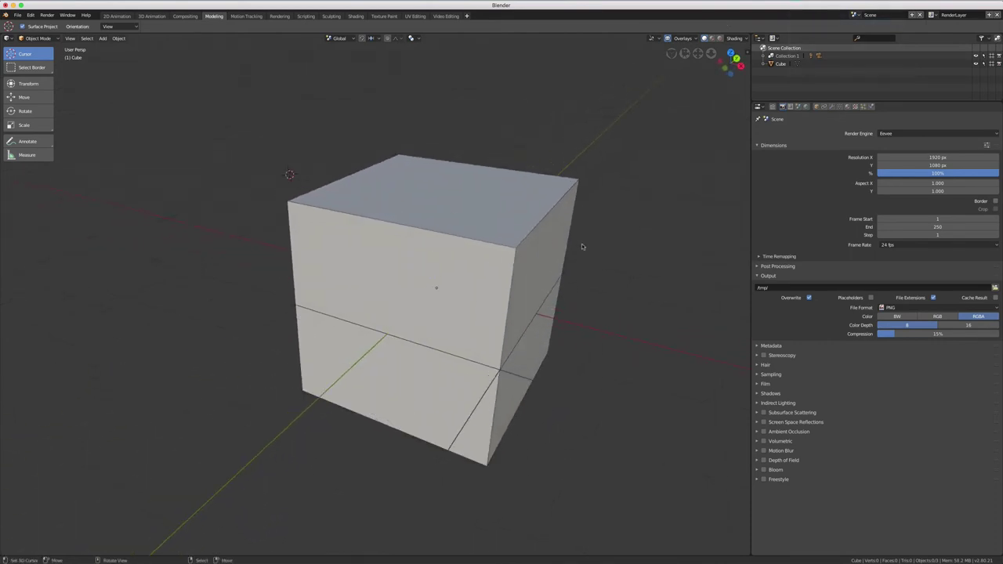
pyautogui.scroll(1, 578, 245)
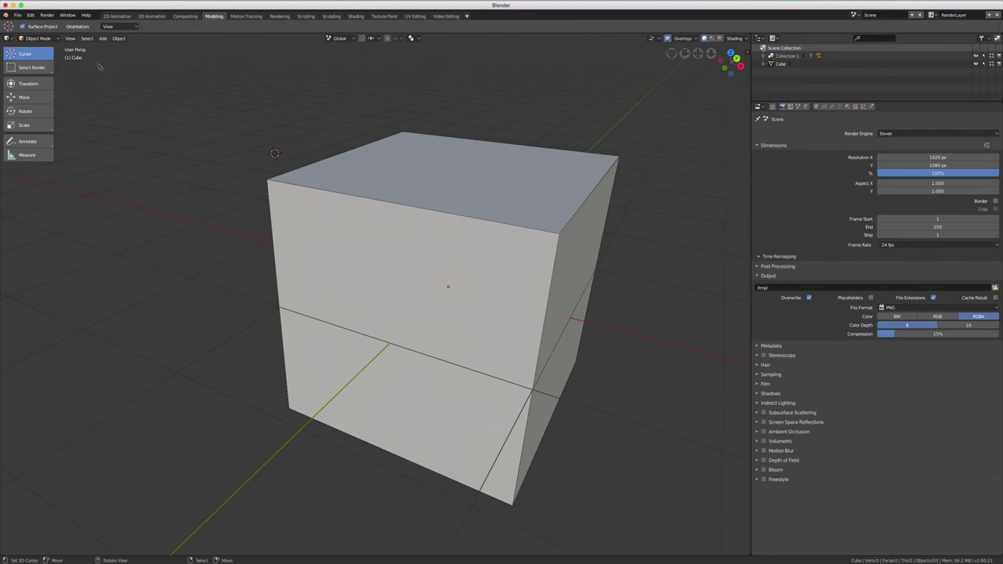
pyautogui.click(16, 15)
pyautogui.moveTo(30, 15)
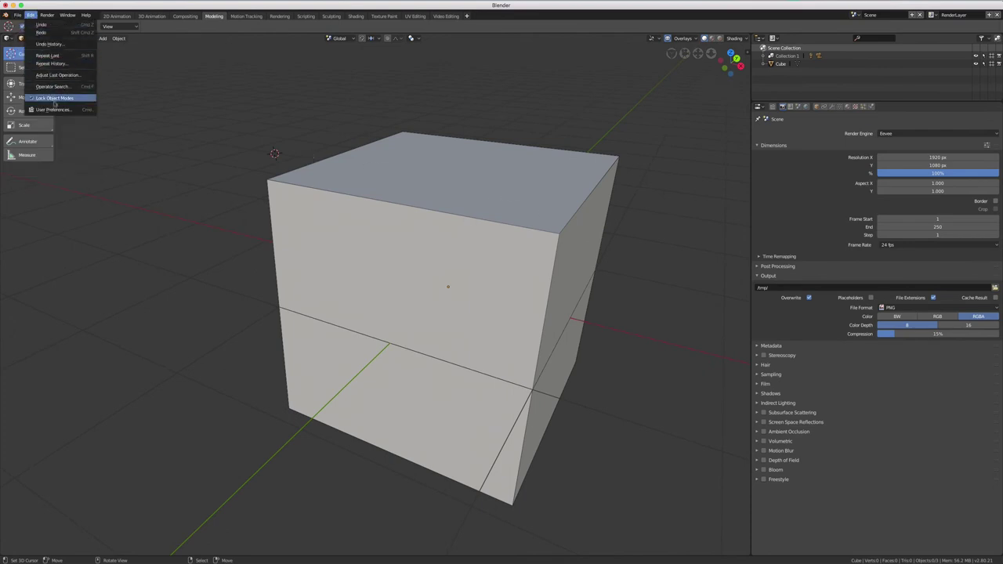
pyautogui.click(55, 109)
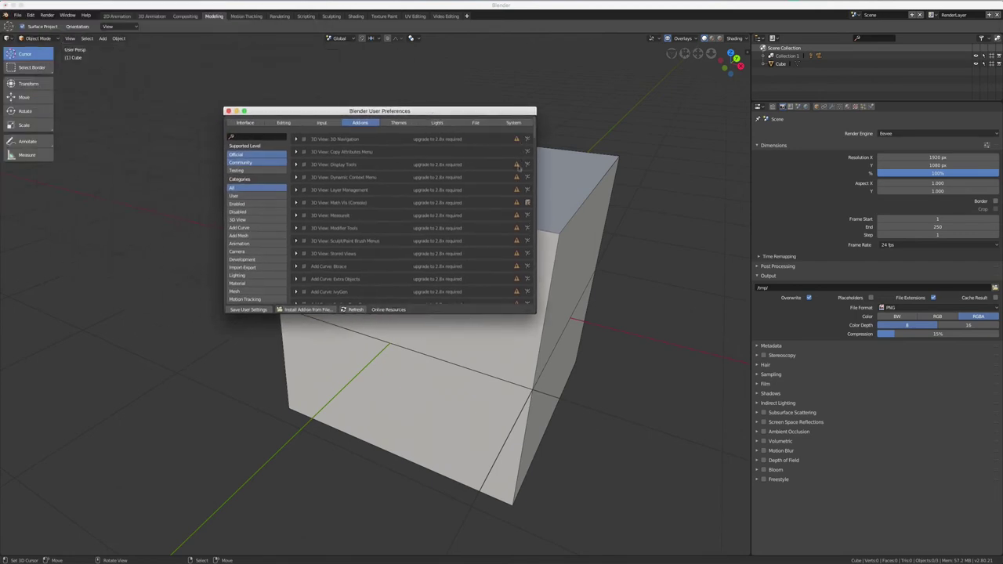
pyautogui.scroll(-5, 516, 251)
pyautogui.scroll(-5, 517, 251)
pyautogui.scroll(-5, 517, 250)
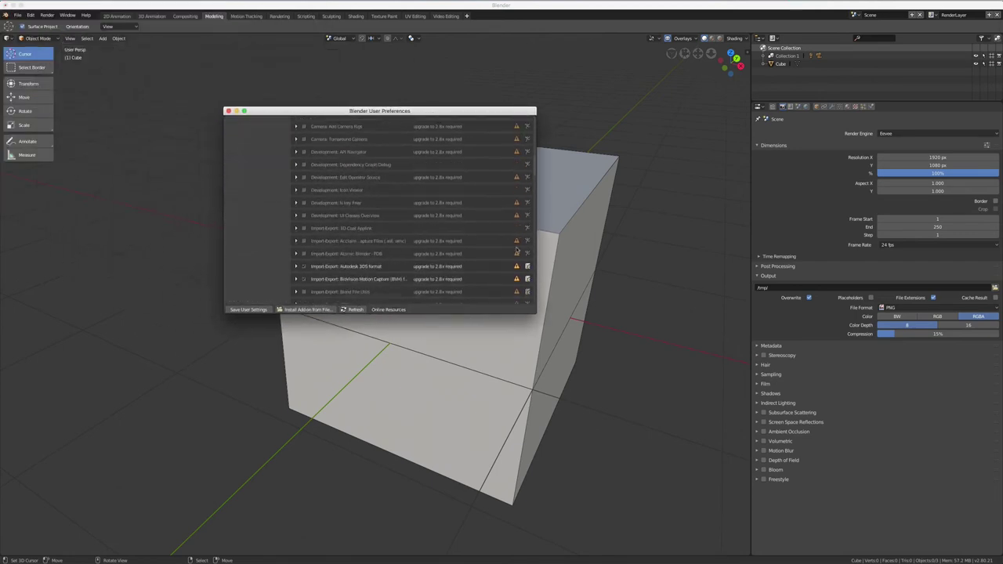
pyautogui.scroll(-5, 517, 249)
pyautogui.scroll(-3, 516, 251)
pyautogui.scroll(-3, 516, 251)
pyautogui.scroll(-3, 516, 251)
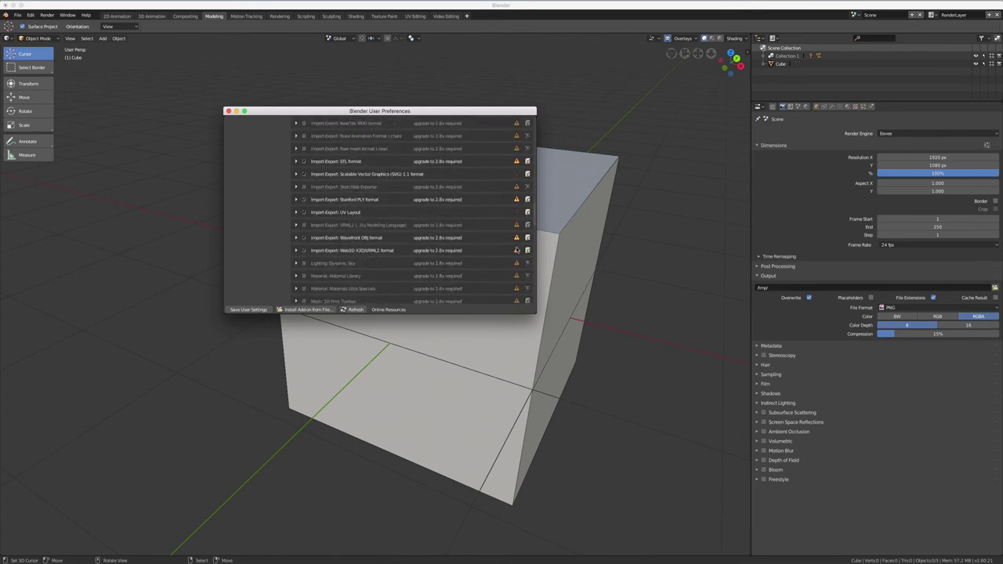
pyautogui.scroll(-3, 517, 252)
pyautogui.scroll(-3, 516, 251)
pyautogui.scroll(-3, 516, 251)
pyautogui.scroll(-3, 517, 251)
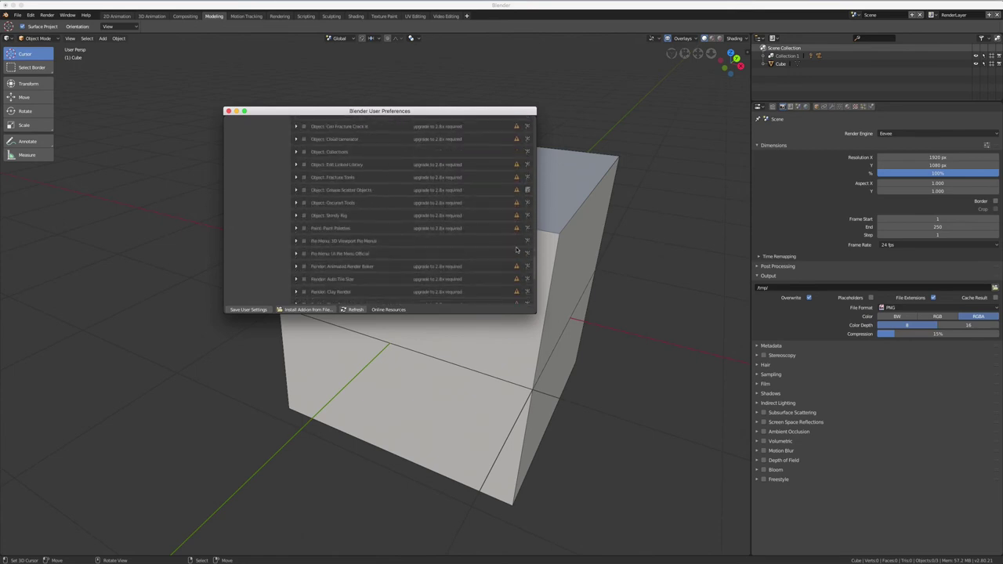
pyautogui.scroll(-3, 517, 251)
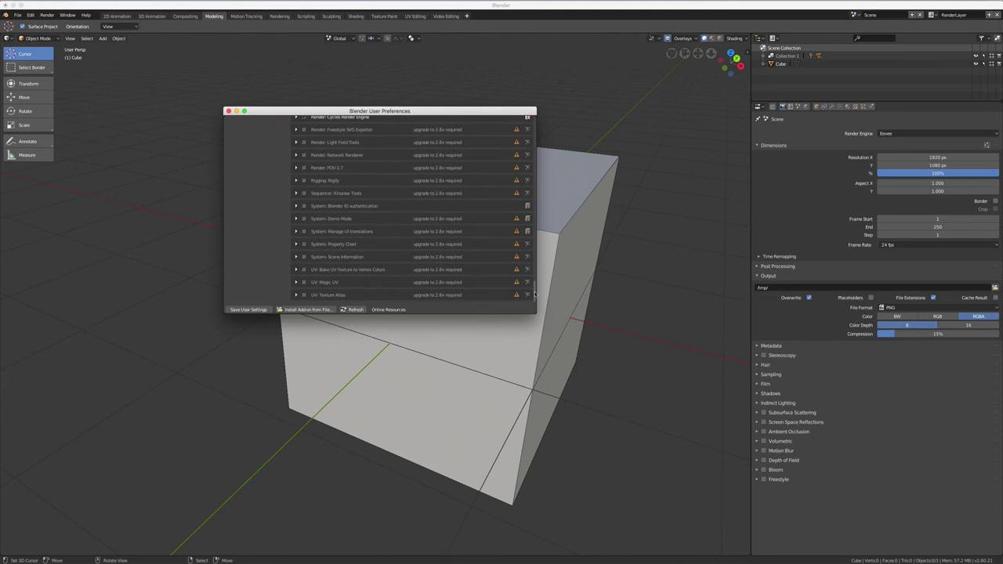
pyautogui.moveTo(535, 291); pyautogui.dragTo(532, 223)
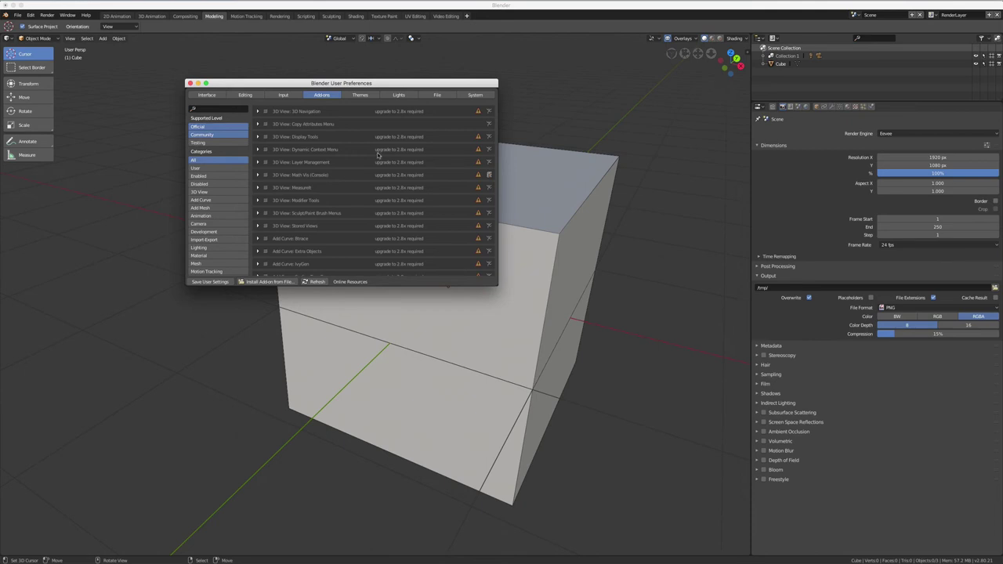
# Browse the System and File preference tabs.
pyautogui.click(474, 95)
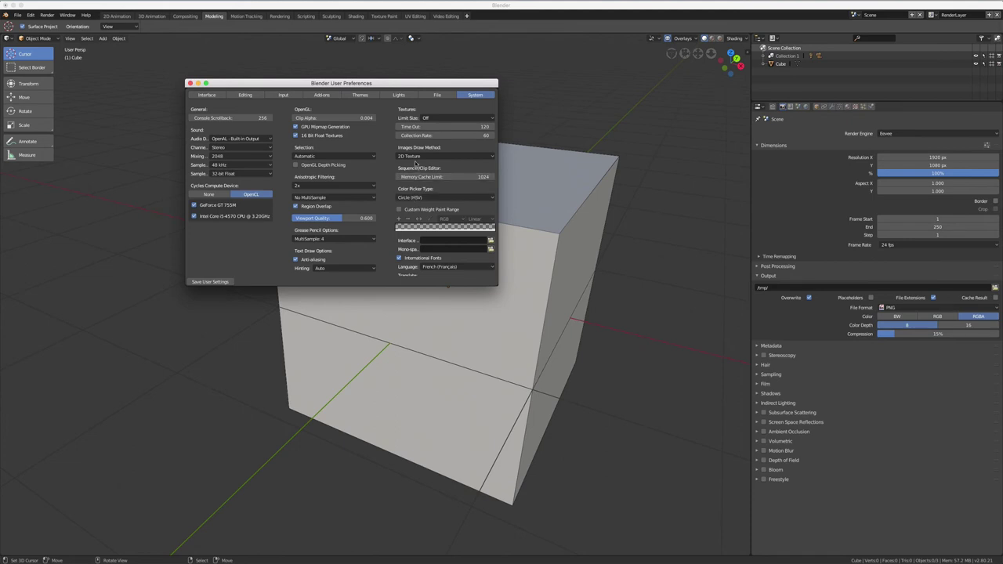
pyautogui.click(441, 95)
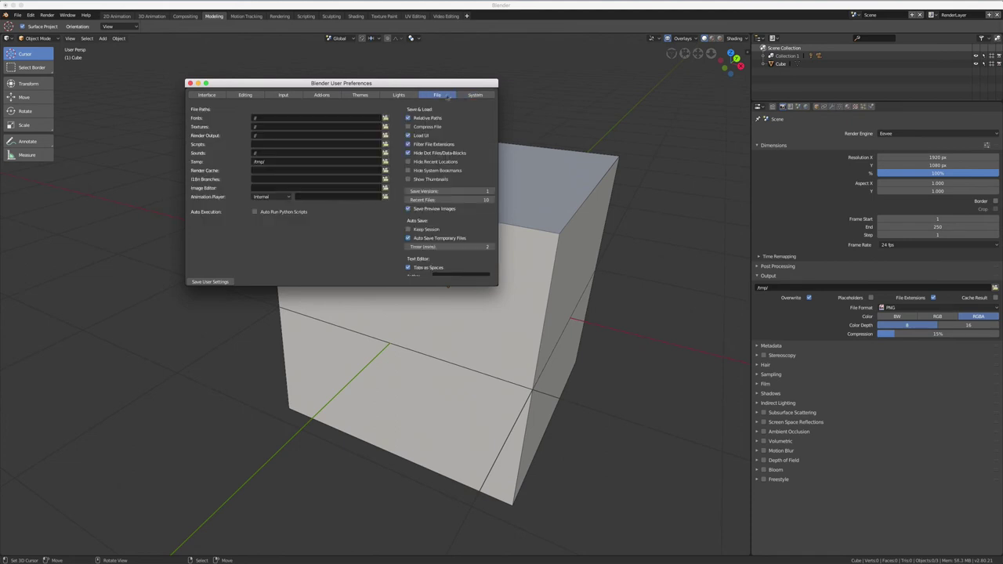
pyautogui.click(476, 95)
pyautogui.scroll(-1, 462, 157)
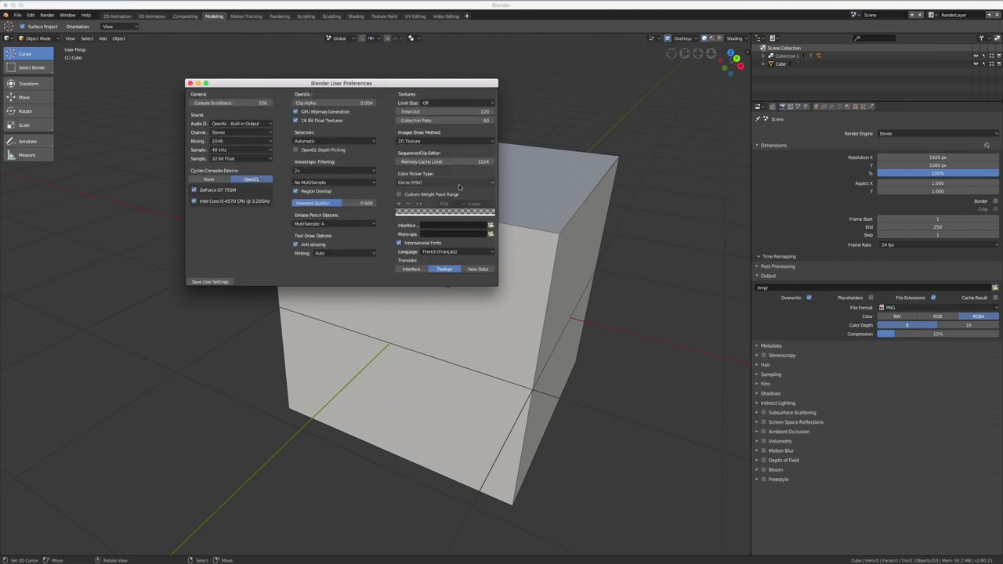
pyautogui.scroll(1, 450, 151)
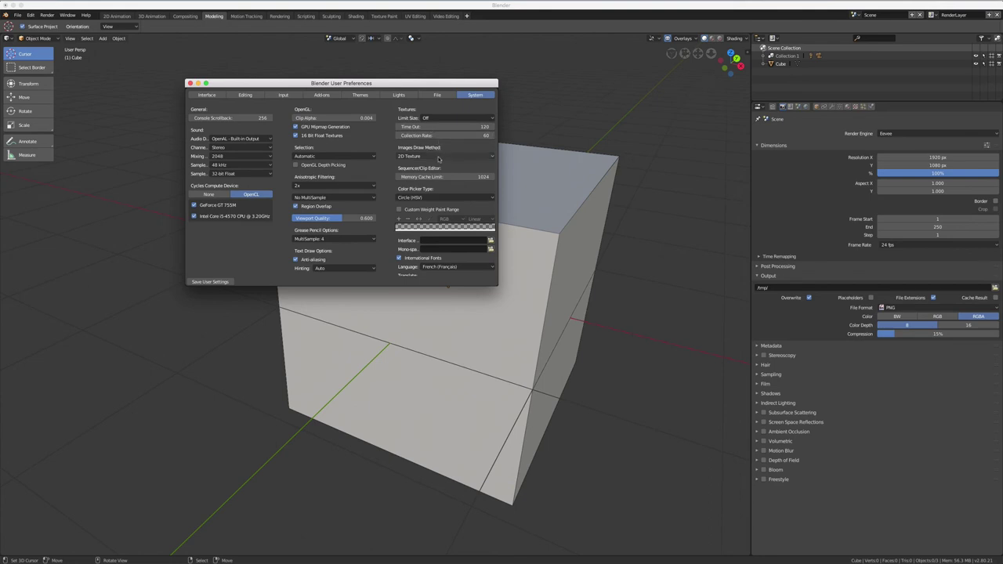
pyautogui.scroll(-1, 438, 153)
pyautogui.scroll(1, 439, 160)
# Set 30 recent files with Keep Session enabled, then close Preferences.
pyautogui.click(436, 97)
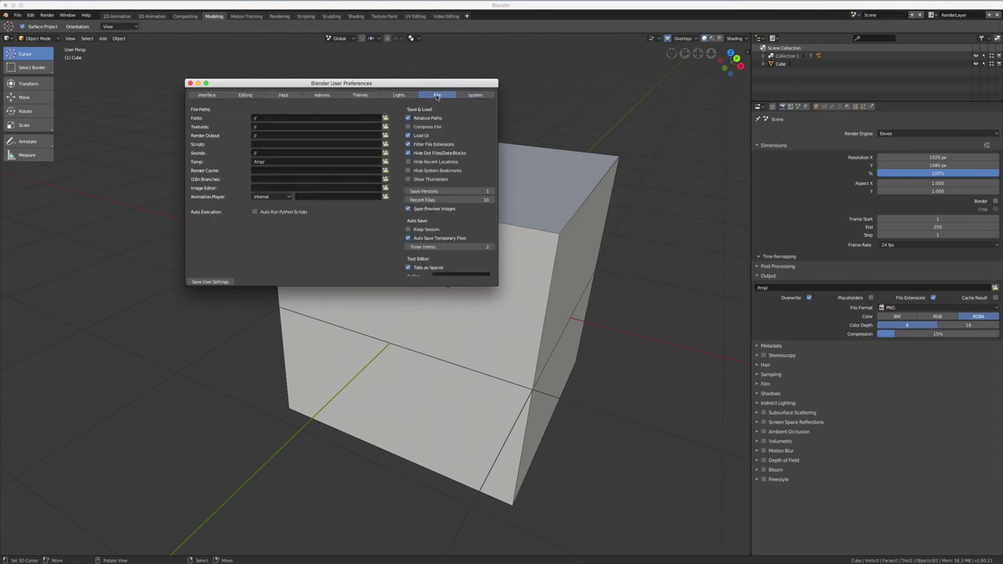
pyautogui.scroll(-1, 439, 162)
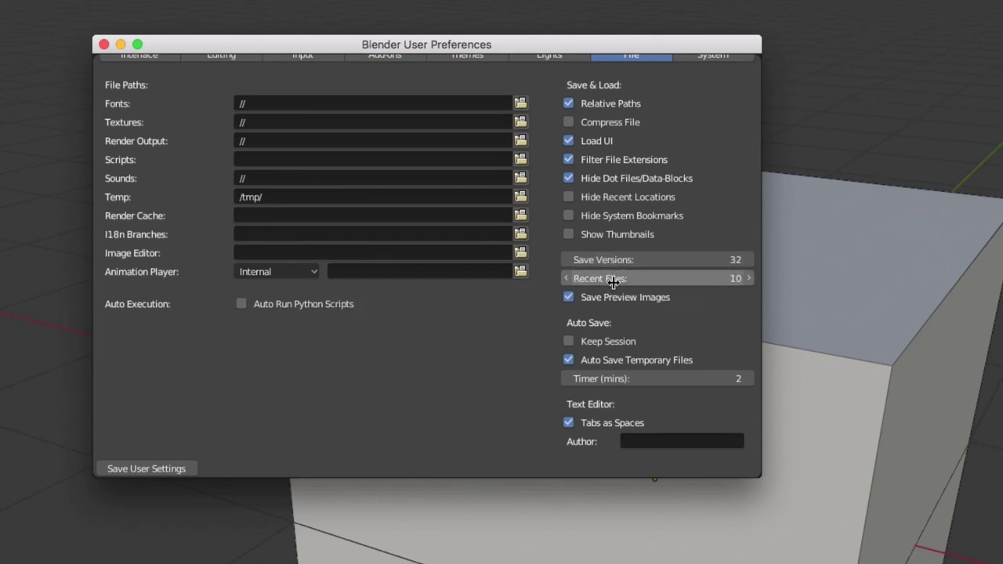
pyautogui.moveTo(613, 279); pyautogui.dragTo(619, 280)
pyautogui.click(569, 341)
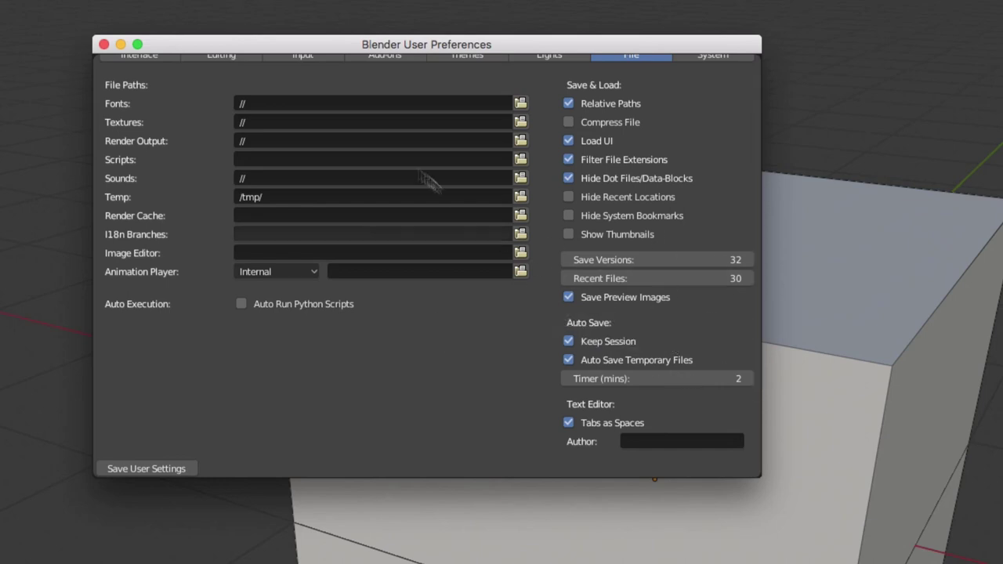
pyautogui.click(104, 45)
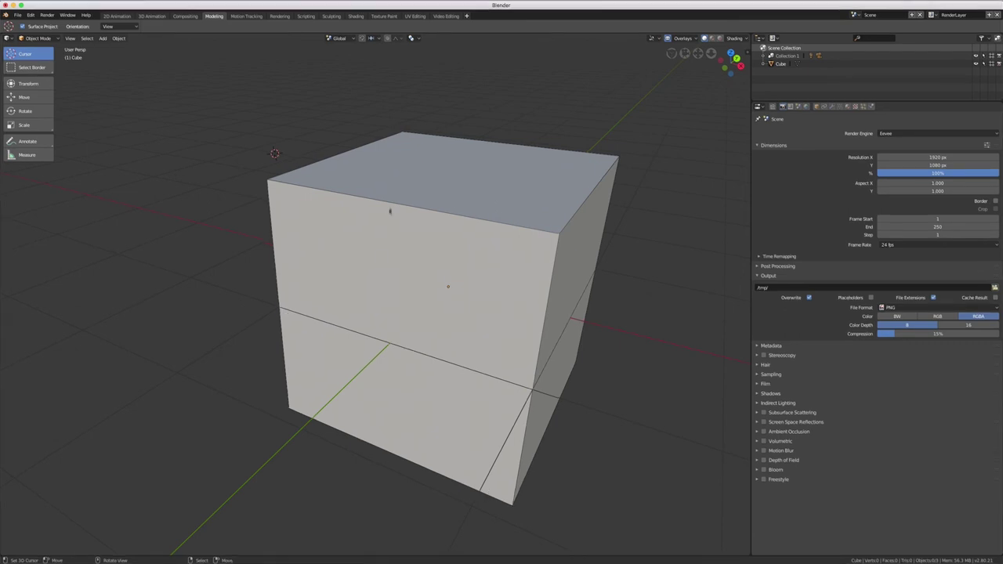
pyautogui.moveTo(480, 301)
pyautogui.mouseDown(button='middle')
pyautogui.moveTo(504, 302)
pyautogui.moveTo(491, 293)
pyautogui.moveTo(512, 298)
pyautogui.moveTo(470, 300)
pyautogui.moveTo(510, 289)
pyautogui.moveTo(479, 307)
pyautogui.moveTo(446, 282)
pyautogui.moveTo(474, 306)
pyautogui.mouseUp(button='middle')
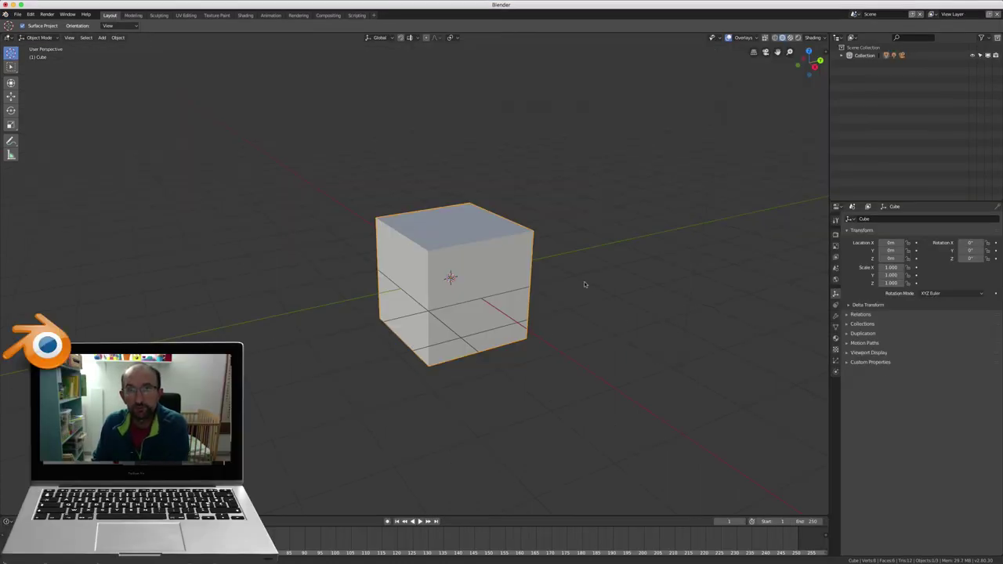
# Show the Render and then Output properties: 1920×1080, 24 fps, PNG RGBA.
pyautogui.moveTo(595, 285)
pyautogui.mouseDown(button='middle')
pyautogui.moveTo(573, 288)
pyautogui.moveTo(606, 279)
pyautogui.mouseUp(button='middle')
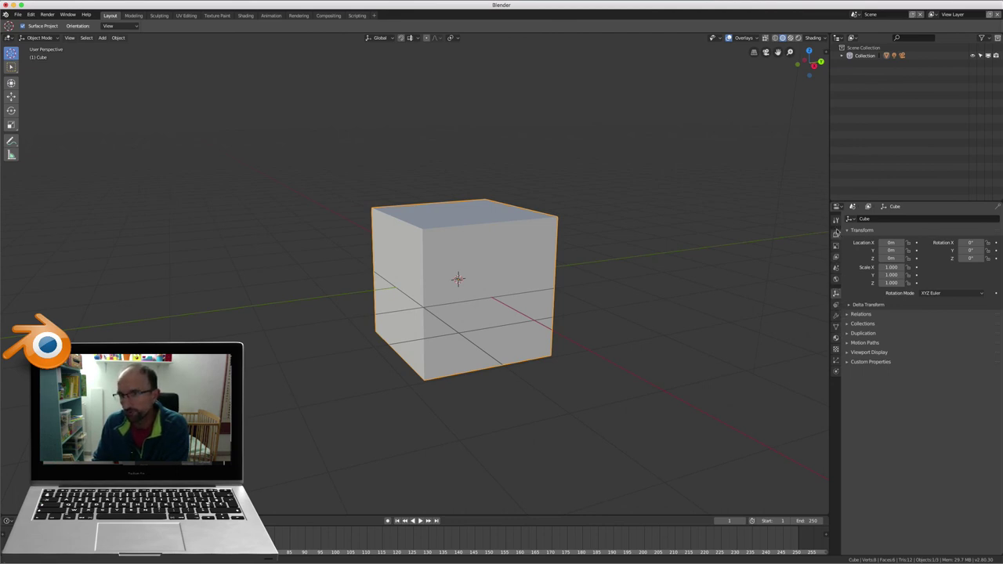
pyautogui.click(835, 222)
pyautogui.click(836, 235)
pyautogui.click(836, 246)
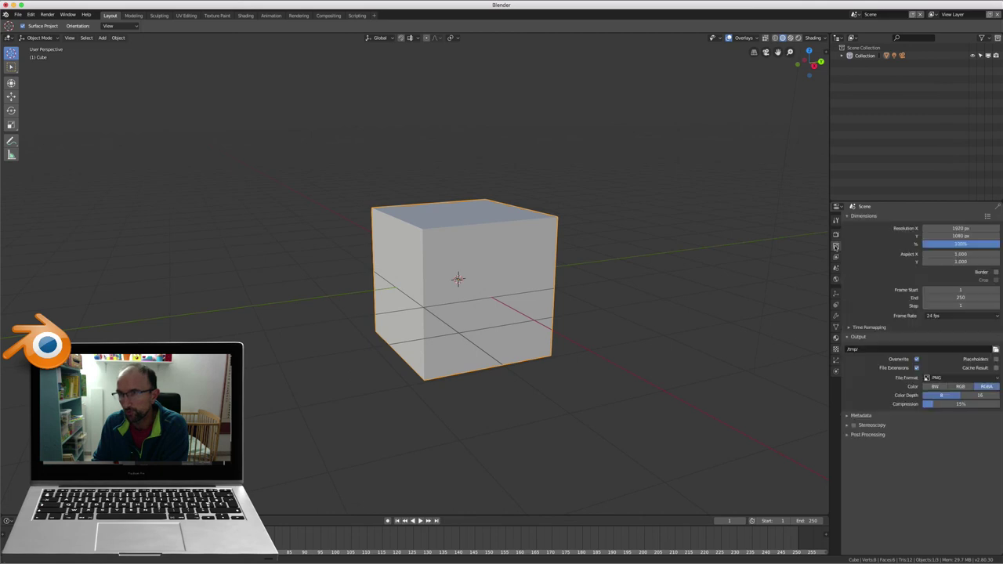
pyautogui.moveTo(537, 278)
pyautogui.mouseDown(button='middle')
pyautogui.moveTo(520, 287)
pyautogui.moveTo(544, 291)
pyautogui.mouseUp(button='middle')
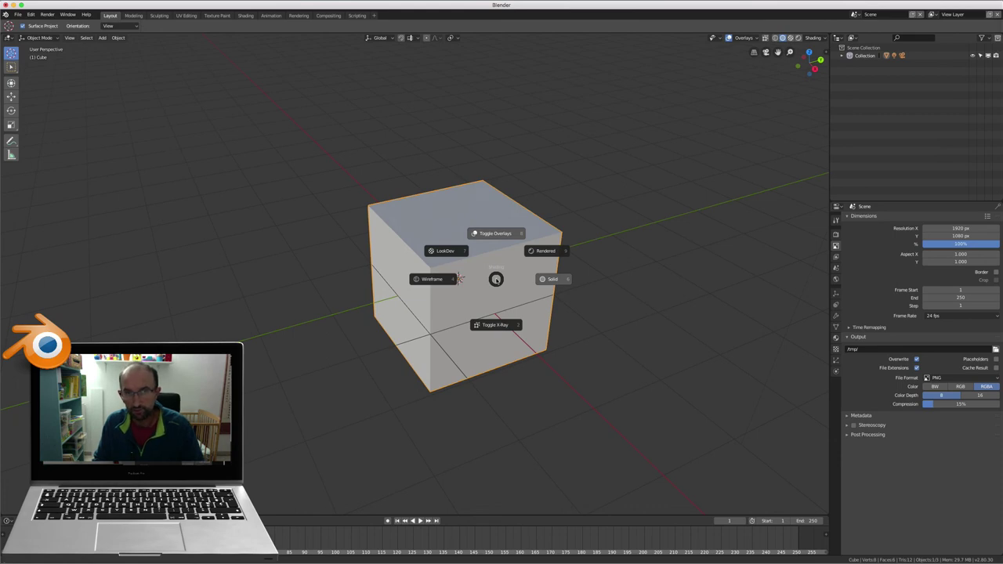
# Switch the viewport to Wireframe shading, then zoom out and orbit around the cube to bring the camera into view.
pyautogui.click(432, 279)
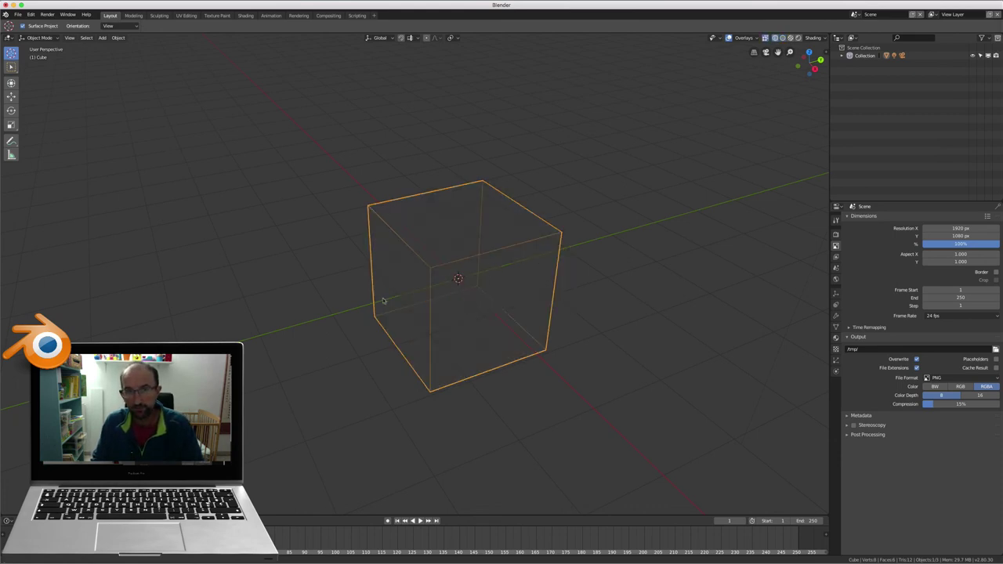
pyautogui.moveTo(383, 300); pyautogui.dragTo(381, 295, button='middle')
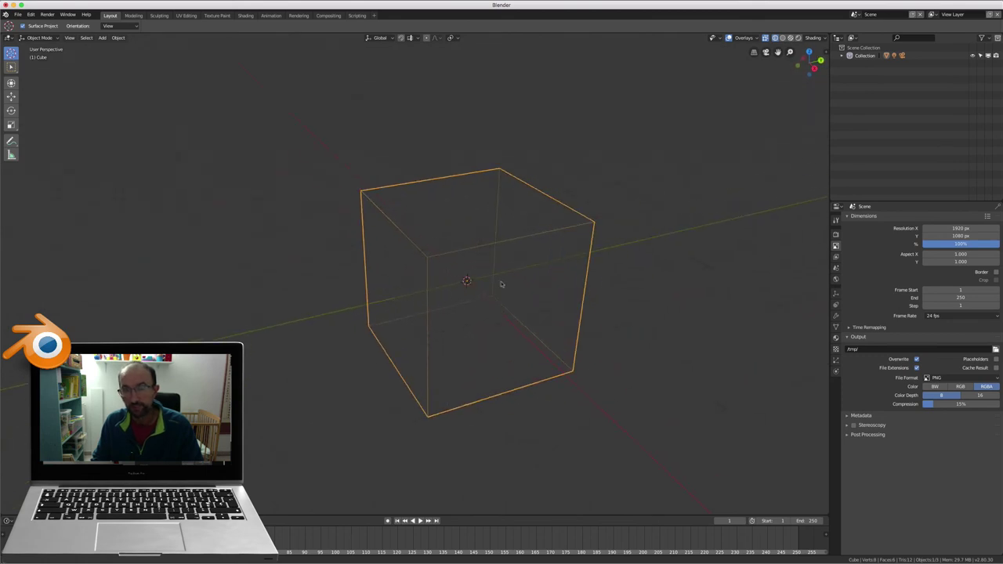
pyautogui.scroll(-3, 510, 282)
pyautogui.moveTo(510, 282); pyautogui.dragTo(506, 226, button='middle')
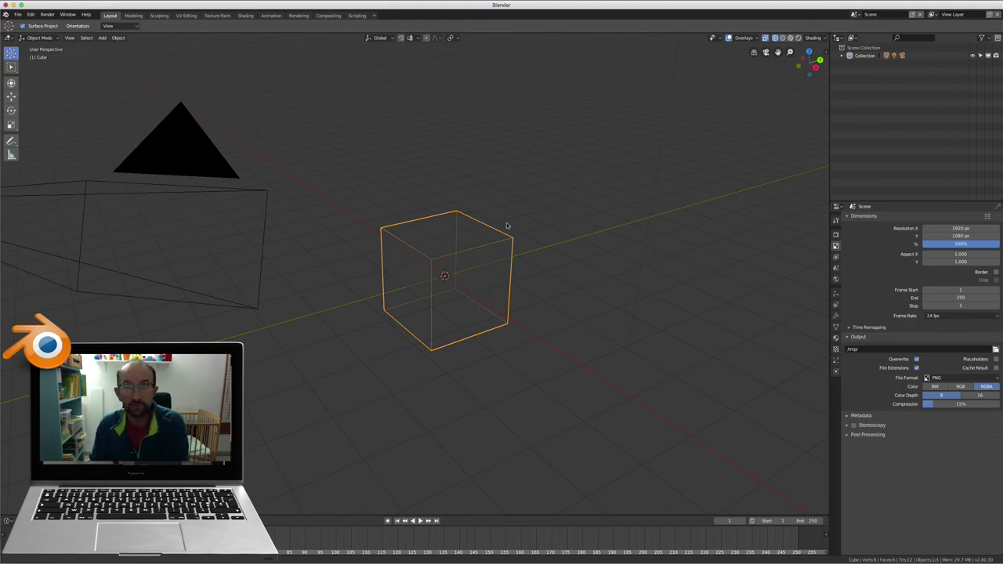
pyautogui.moveTo(511, 227); pyautogui.dragTo(586, 231, button='middle')
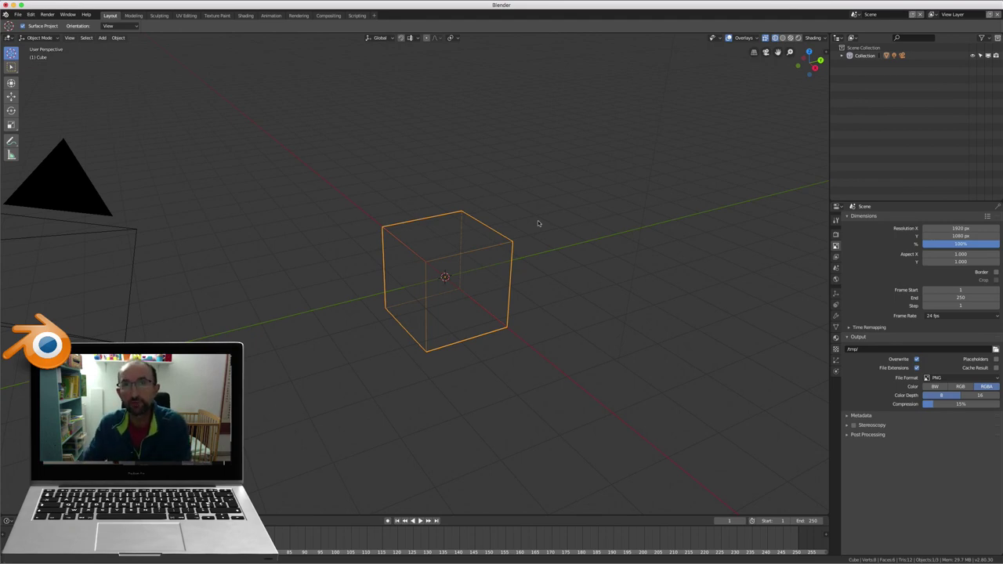
pyautogui.moveTo(538, 221)
pyautogui.mouseDown(button='middle')
pyautogui.moveTo(541, 242)
pyautogui.moveTo(507, 259)
pyautogui.moveTo(540, 247)
pyautogui.mouseUp(button='middle')
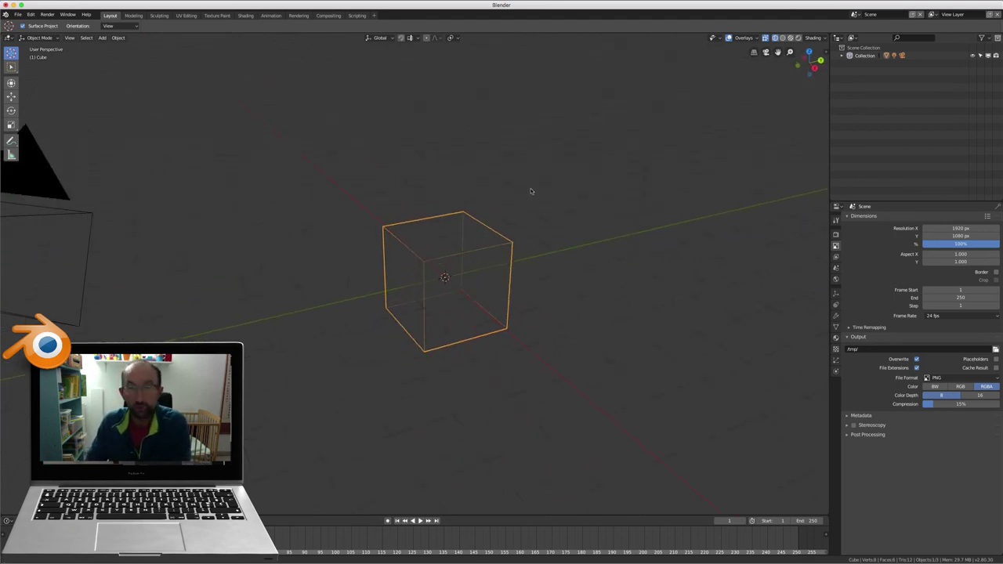
pyautogui.press('Tab')
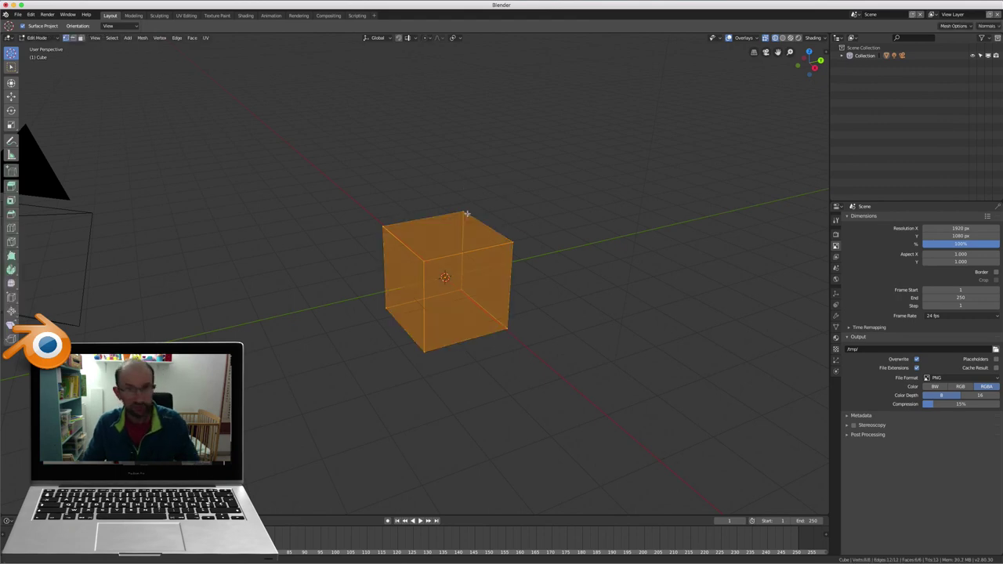
pyautogui.moveTo(494, 221); pyautogui.dragTo(493, 224, button='middle')
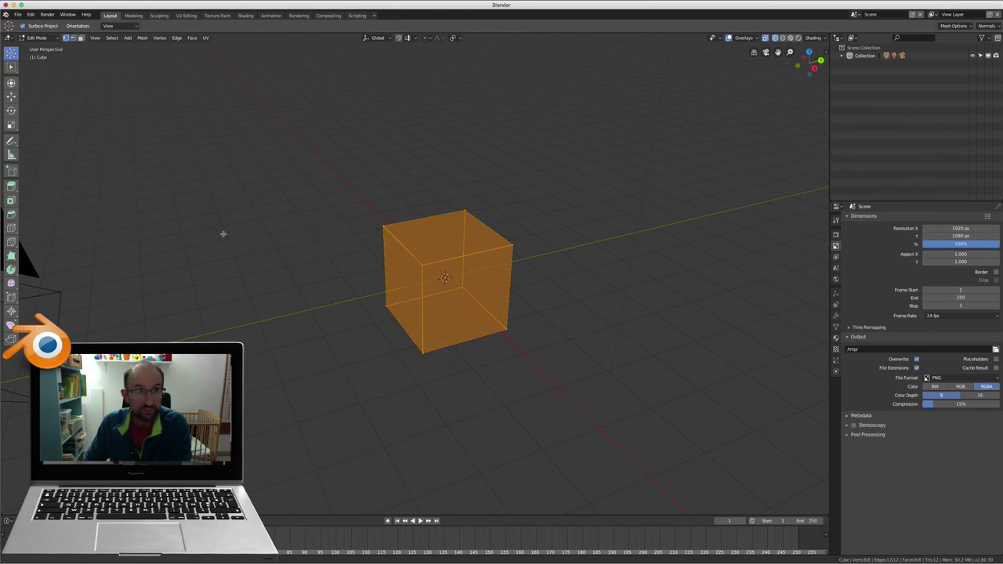
pyautogui.moveTo(439, 224)
pyautogui.mouseDown(button='middle')
pyautogui.moveTo(421, 224)
pyautogui.moveTo(439, 223)
pyautogui.mouseUp(button='middle')
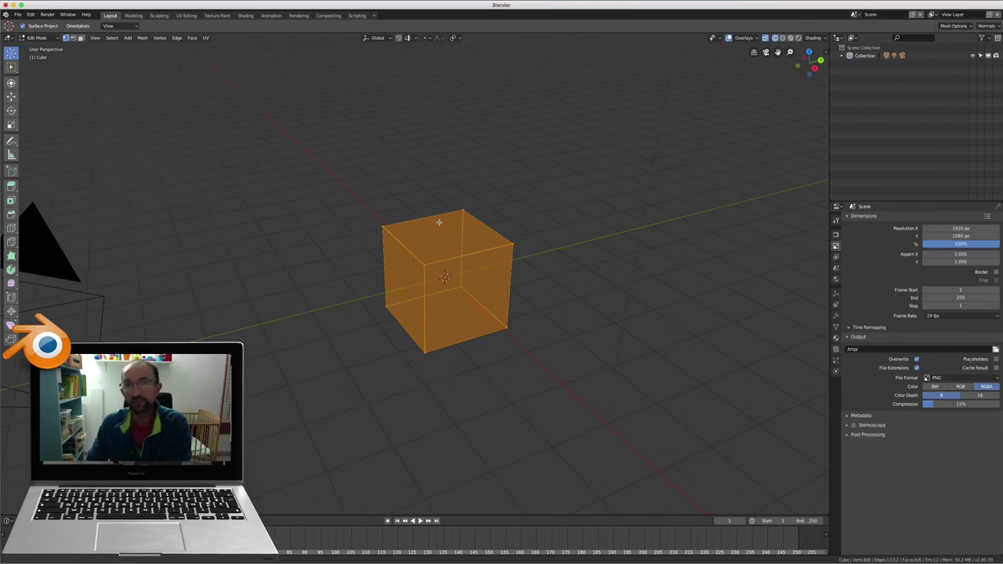
pyautogui.moveTo(420, 247)
pyautogui.mouseDown(button='middle')
pyautogui.moveTo(415, 231)
pyautogui.moveTo(417, 243)
pyautogui.mouseUp(button='middle')
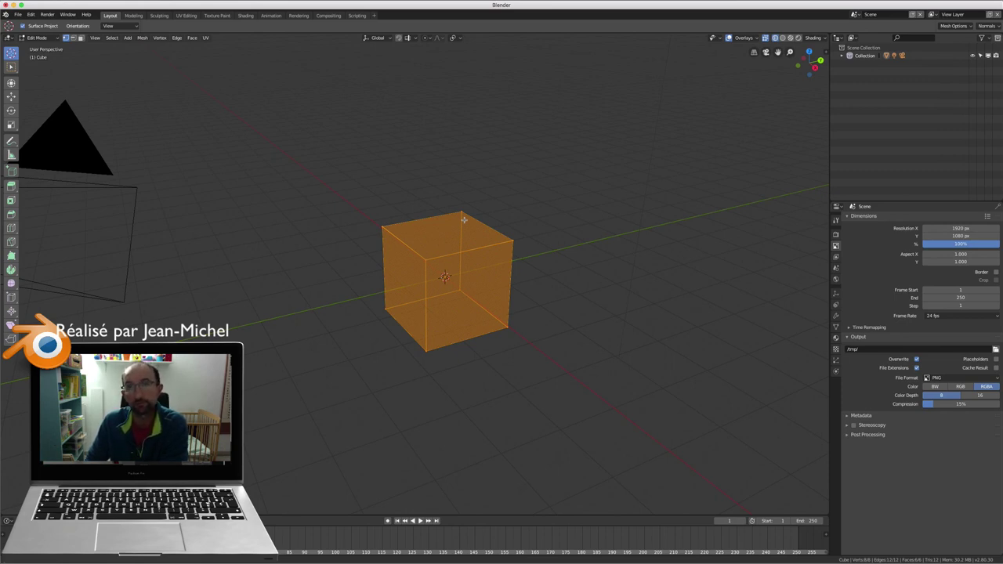
pyautogui.moveTo(464, 220); pyautogui.dragTo(572, 234, button='middle')
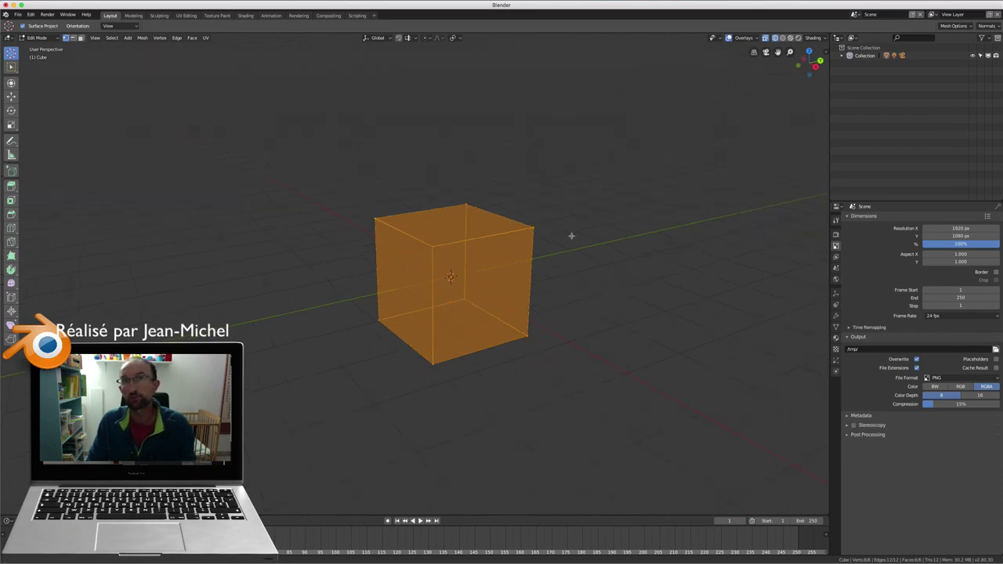